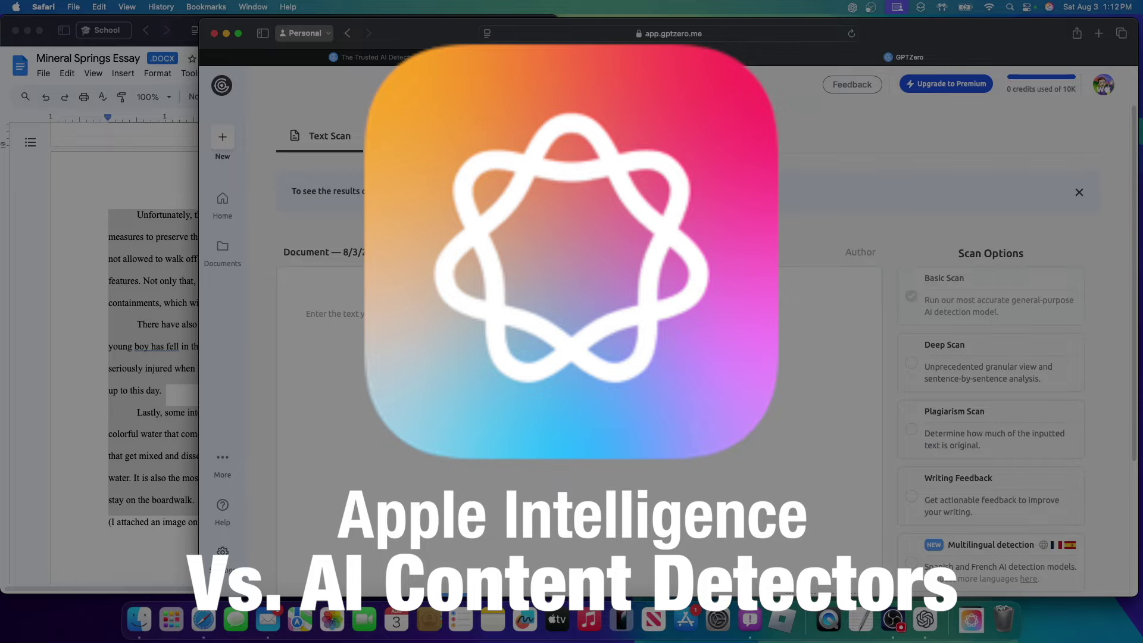
Paste the Mineral Springs essay from Google Docs into the GPTZero text box
click(322, 337)
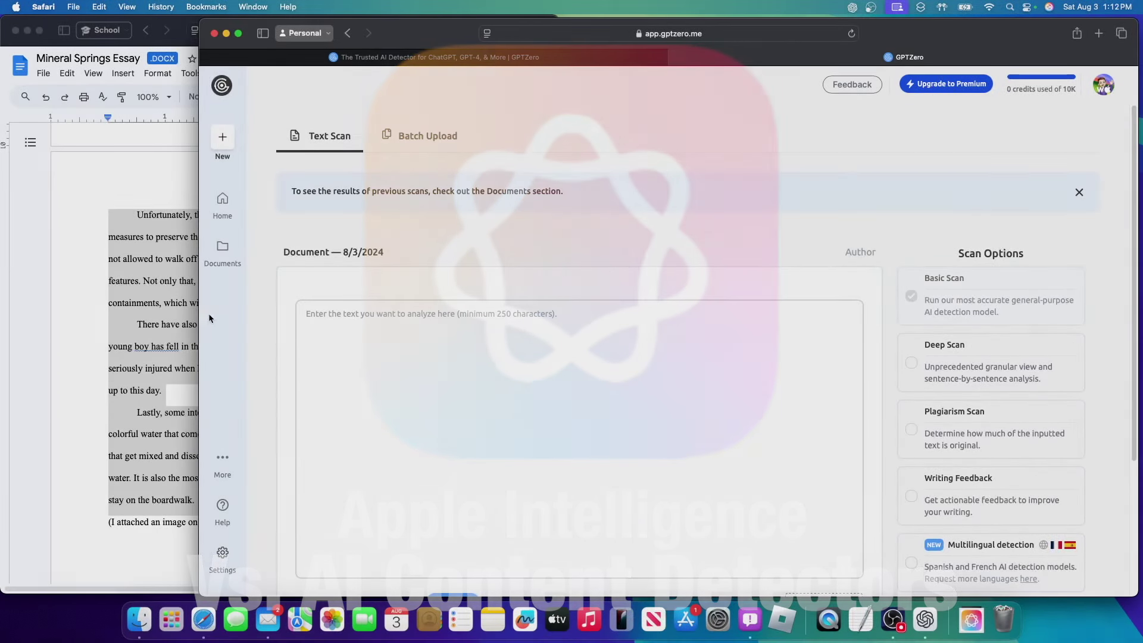
click(167, 317)
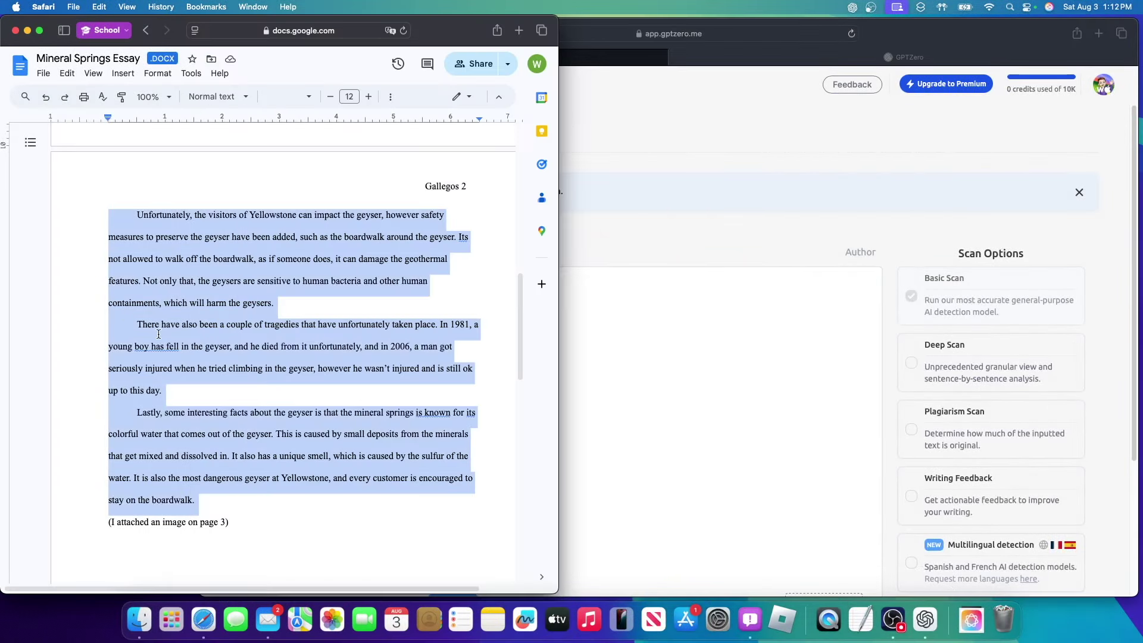
scroll(189, 358, up, 10)
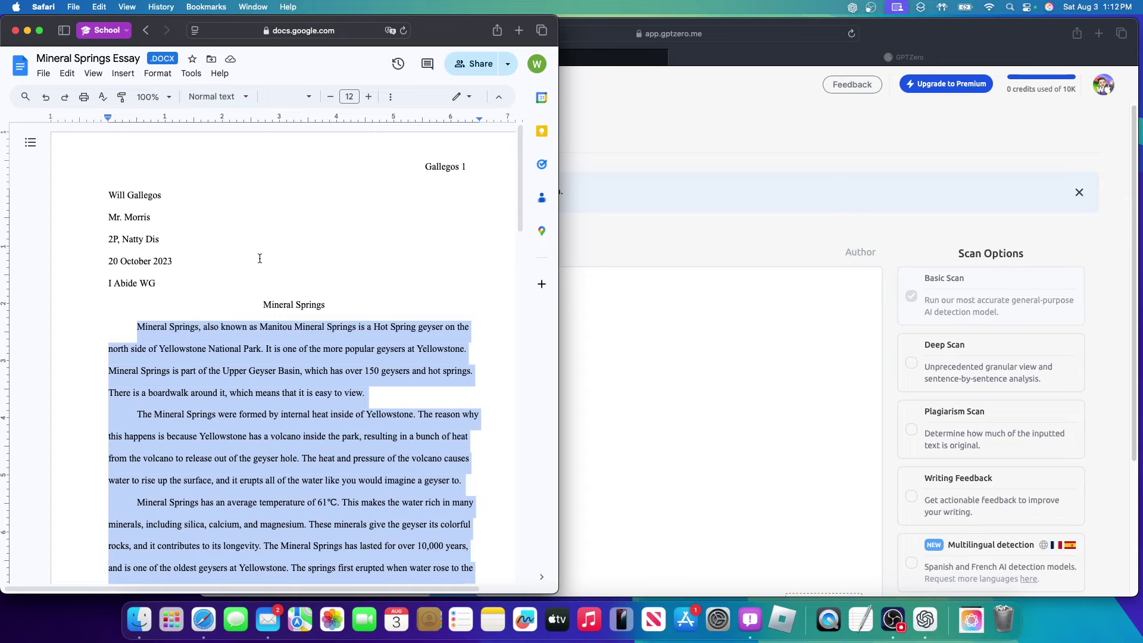
scroll(260, 258, down, 3)
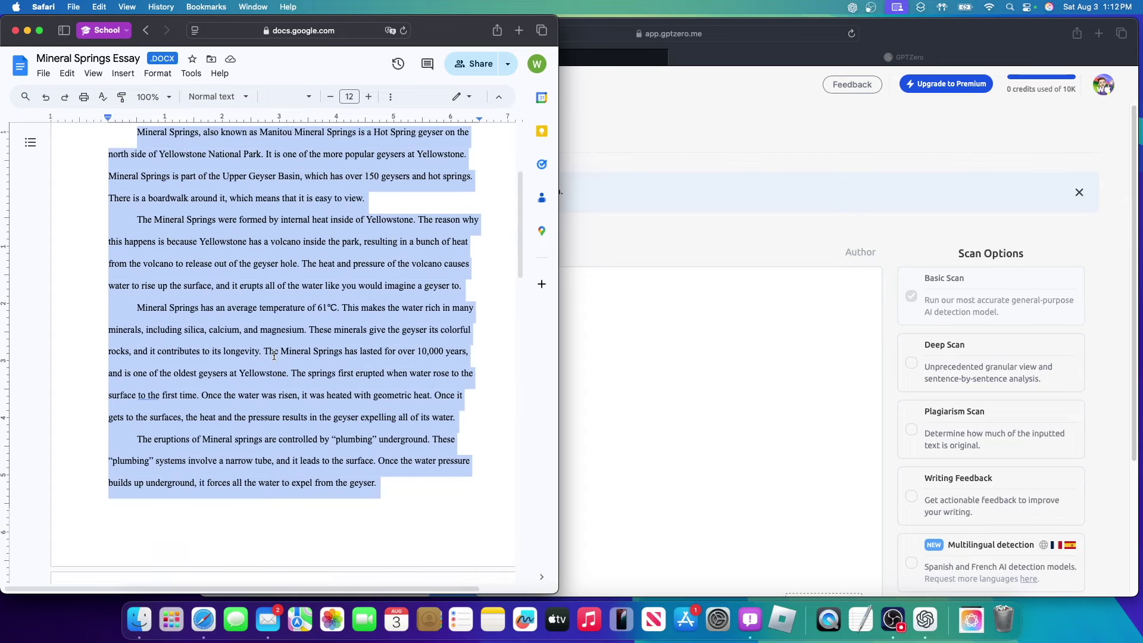
scroll(274, 357, up, 3)
scroll(269, 319, down, 5)
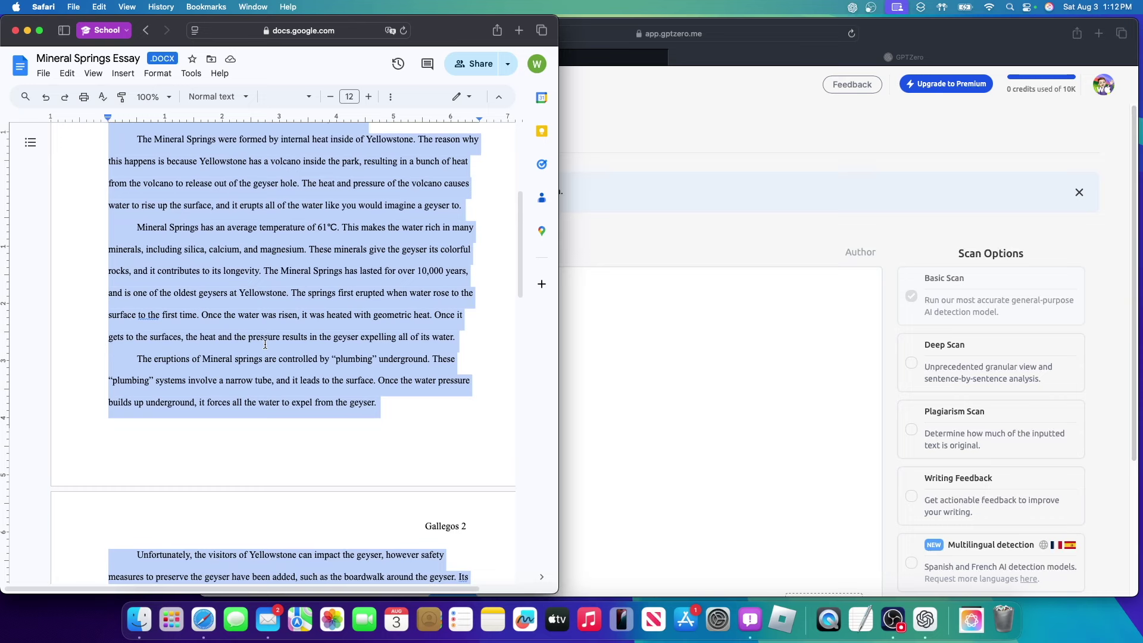
click(620, 374)
click(525, 341)
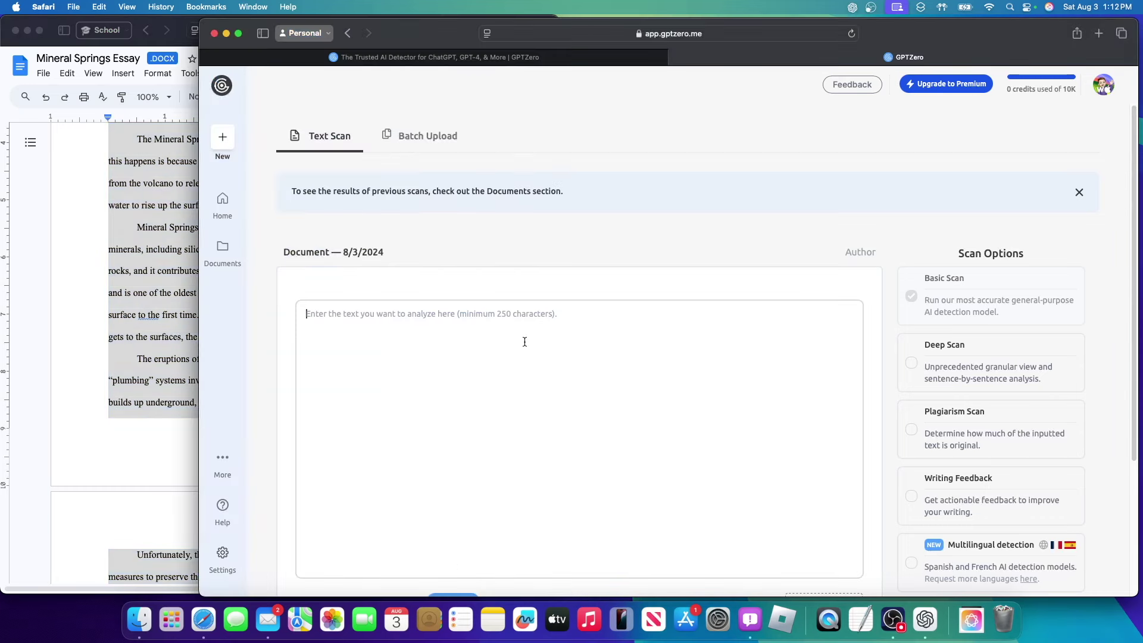
key(cmd+v)
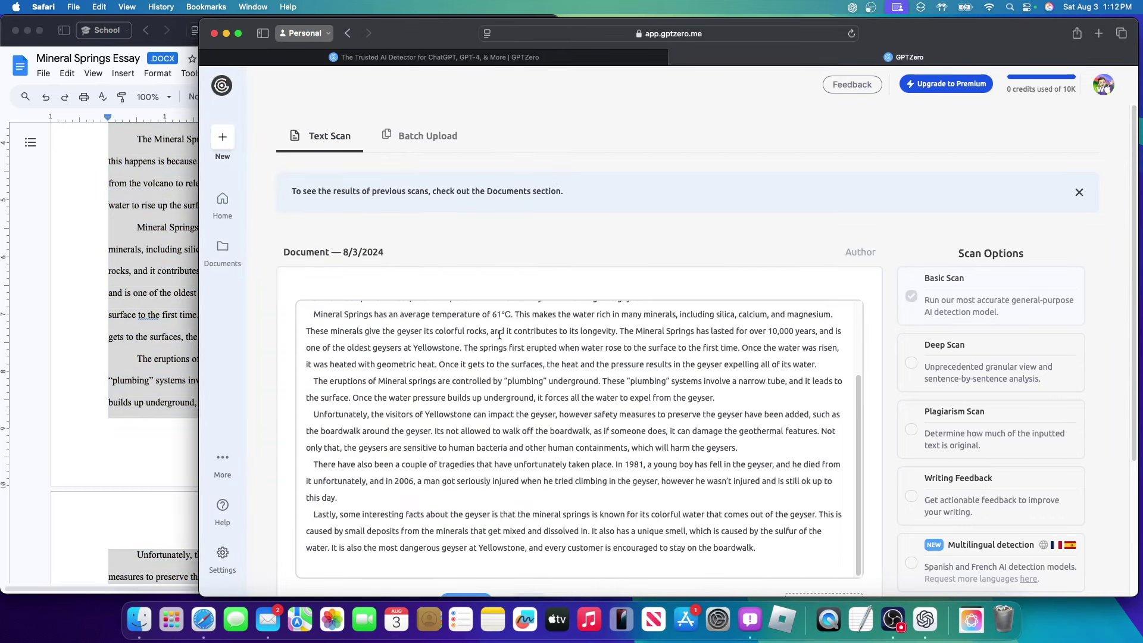
scroll(535, 430, down, 3)
Scan the 2640-character essay and review the result: human, 4% AI, 96% human
click(928, 436)
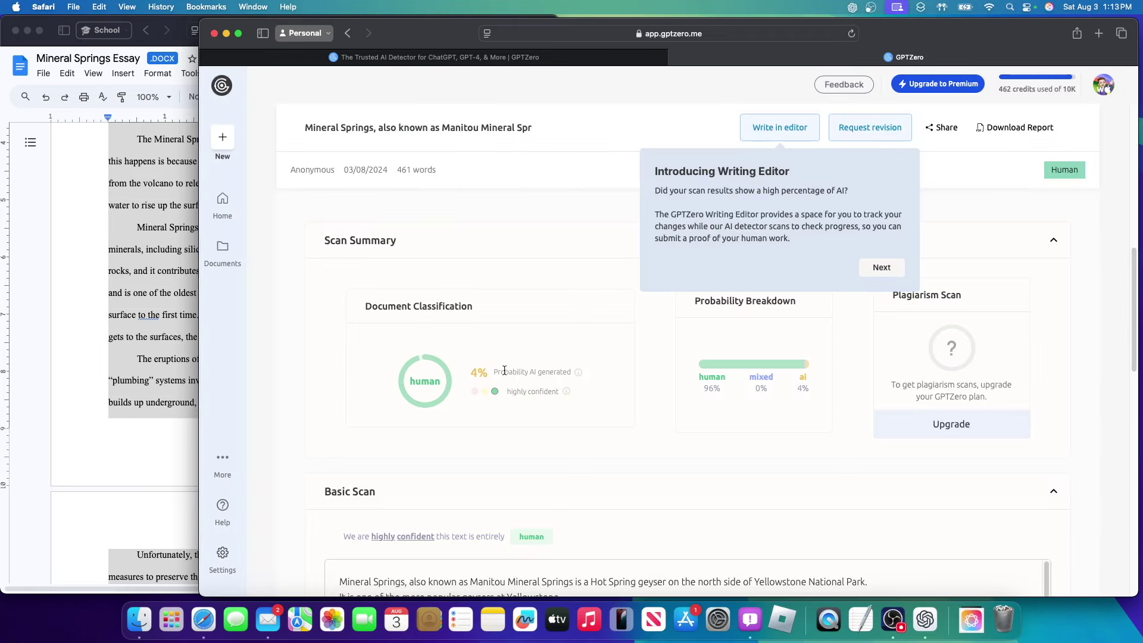
drag(493, 372, 569, 369)
click(693, 381)
drag(722, 401, 738, 403)
click(727, 442)
scroll(727, 442, down, 3)
scroll(726, 442, up, 6)
scroll(669, 543, down, 1)
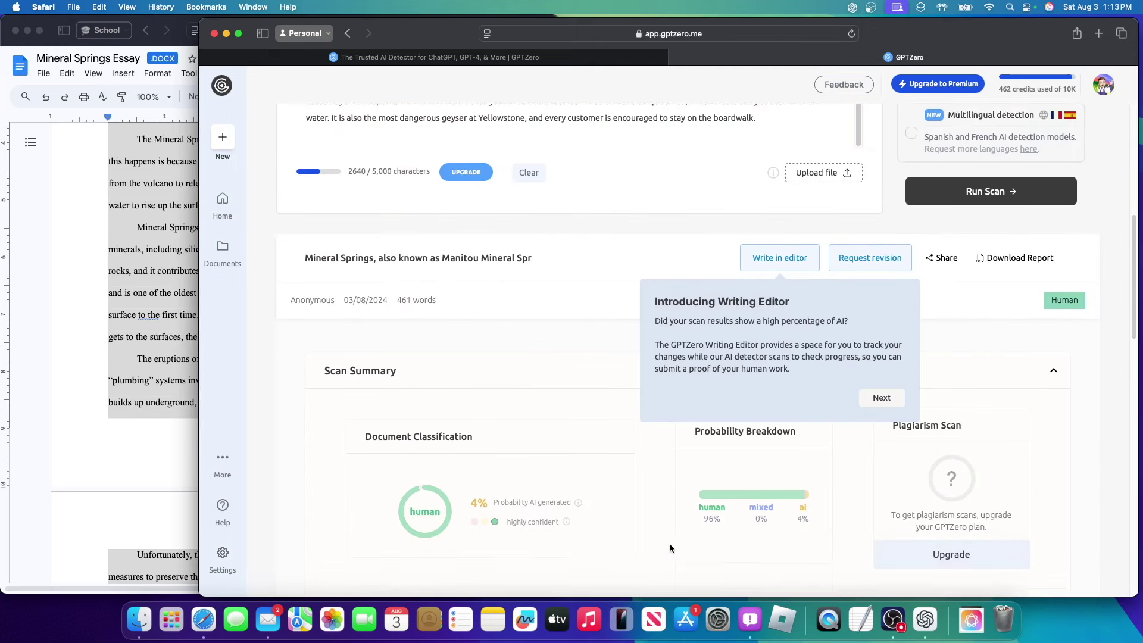
scroll(670, 543, up, 8)
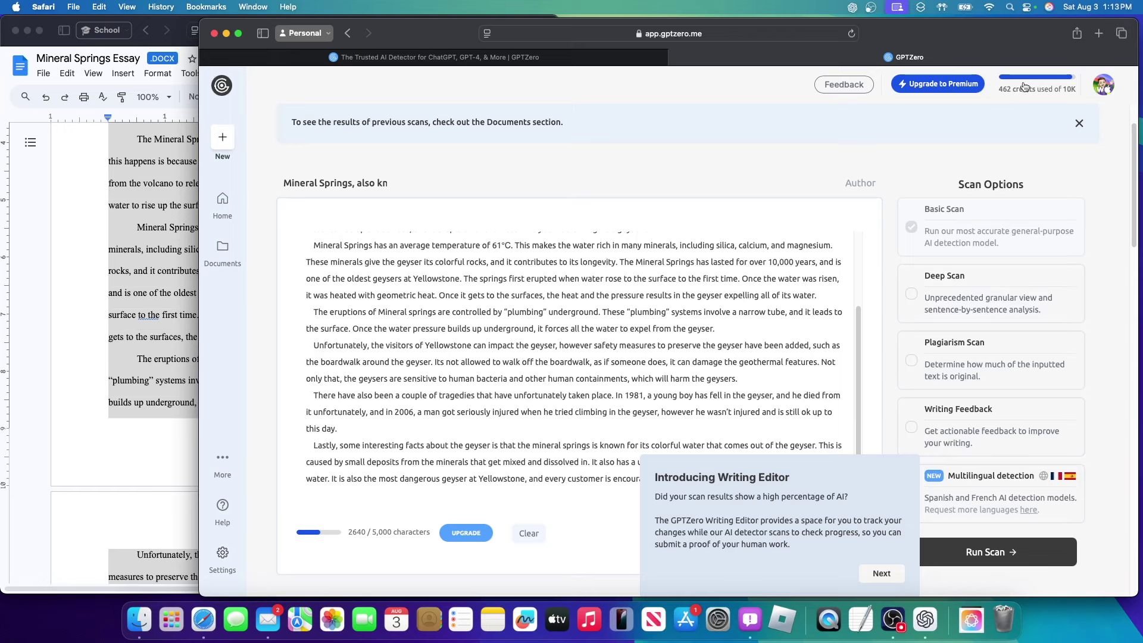
Clear the GPTZero text box and paste the original essay in again
click(380, 259)
key(ctrl+a)
key(BackSpace)
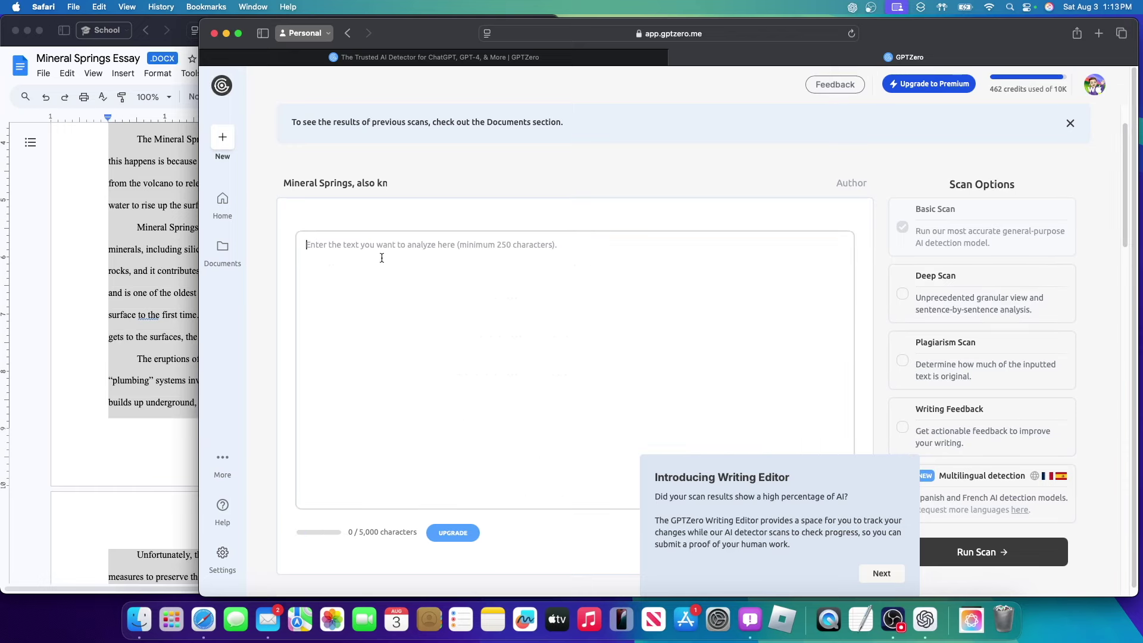
key(ctrl+v)
Proofread the whole essay with Apple Writing Tools and replace it with the proofread version
key(super+a)
right_click(379, 260)
mouse_move(404, 371)
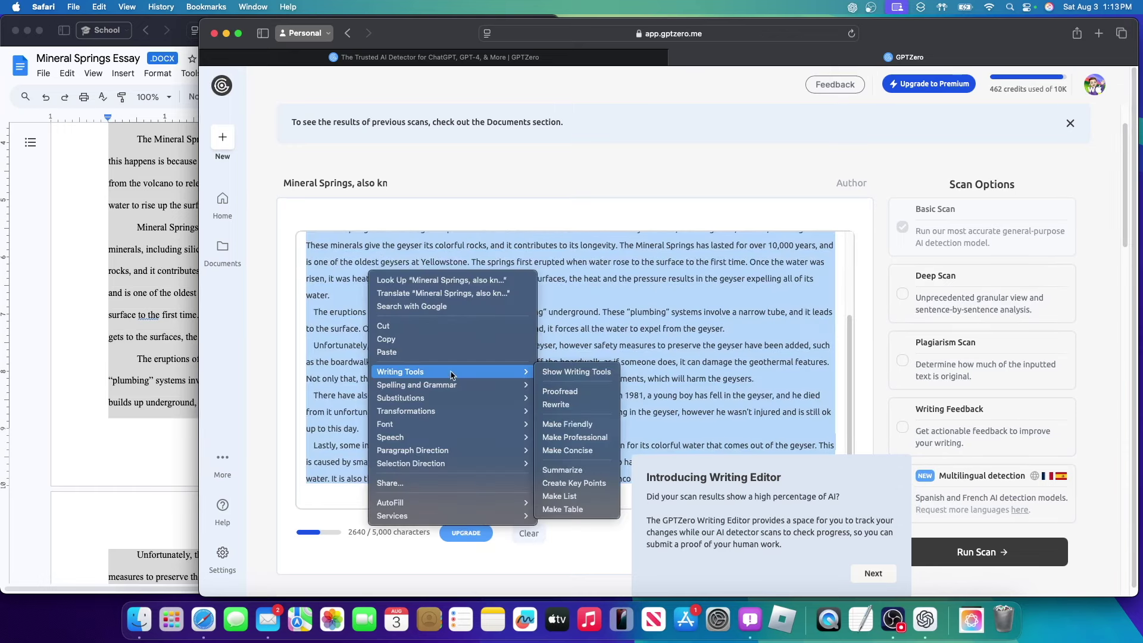
click(553, 374)
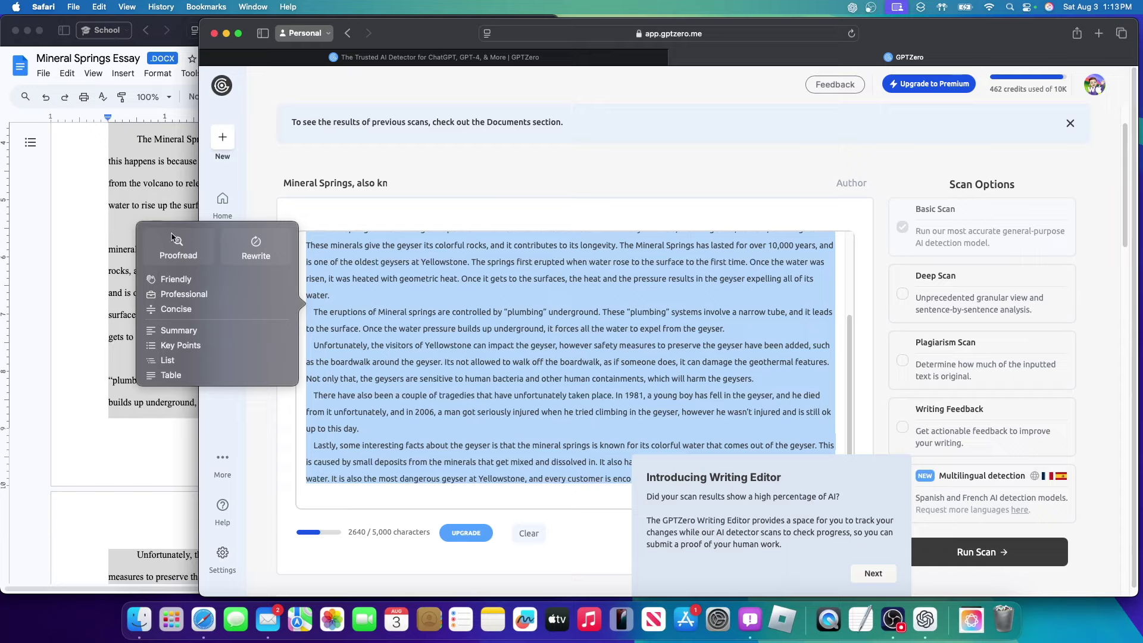
click(179, 245)
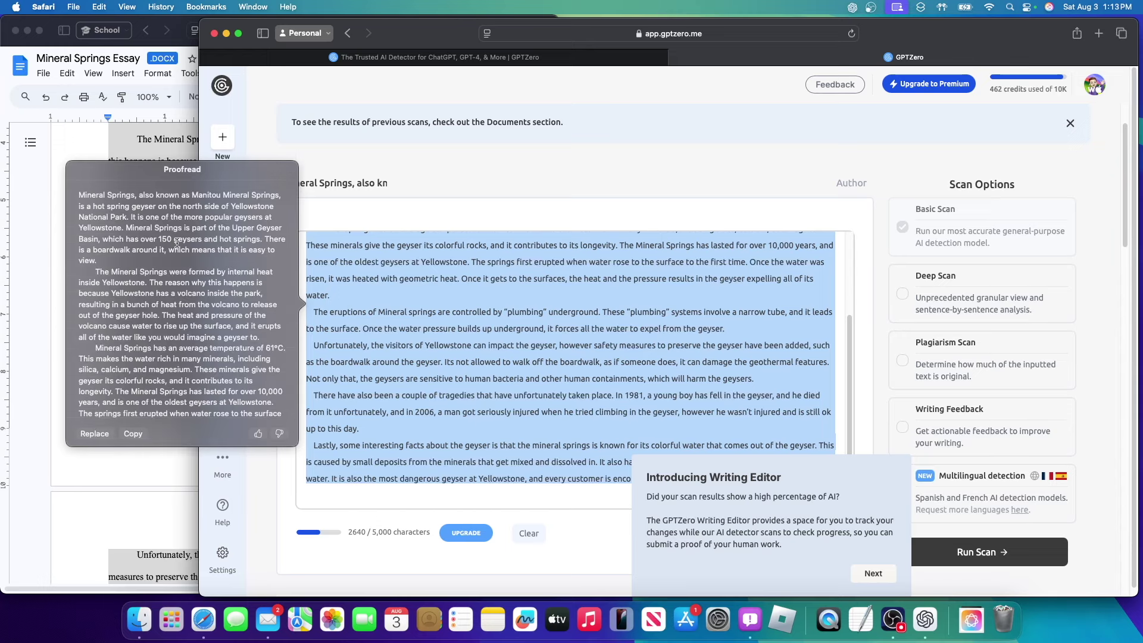
scroll(176, 242, down, 10)
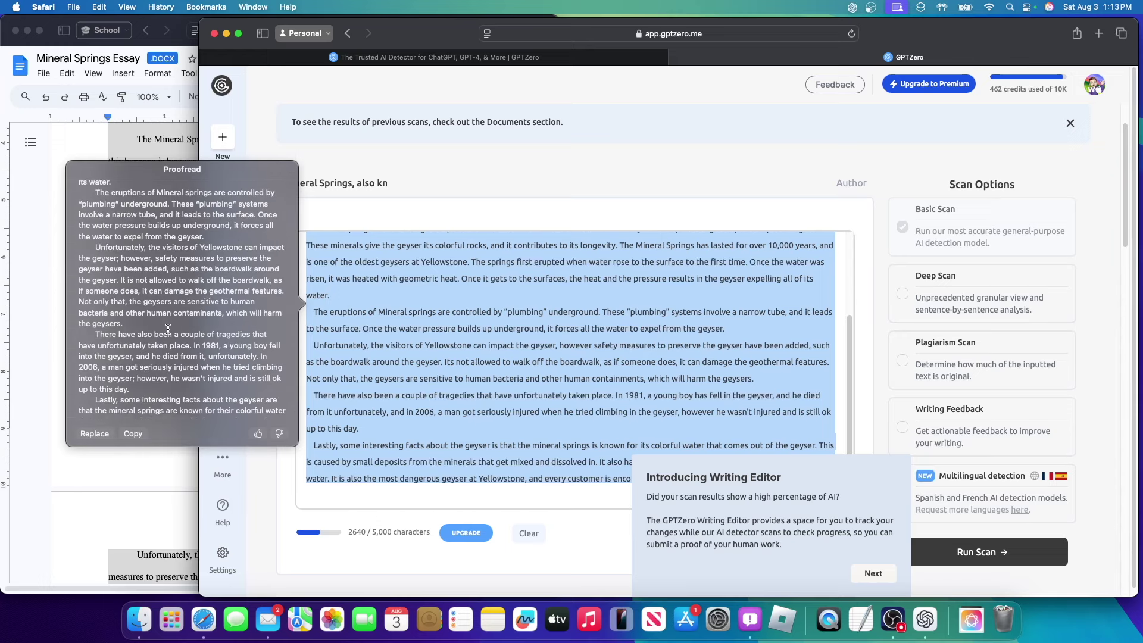
click(94, 433)
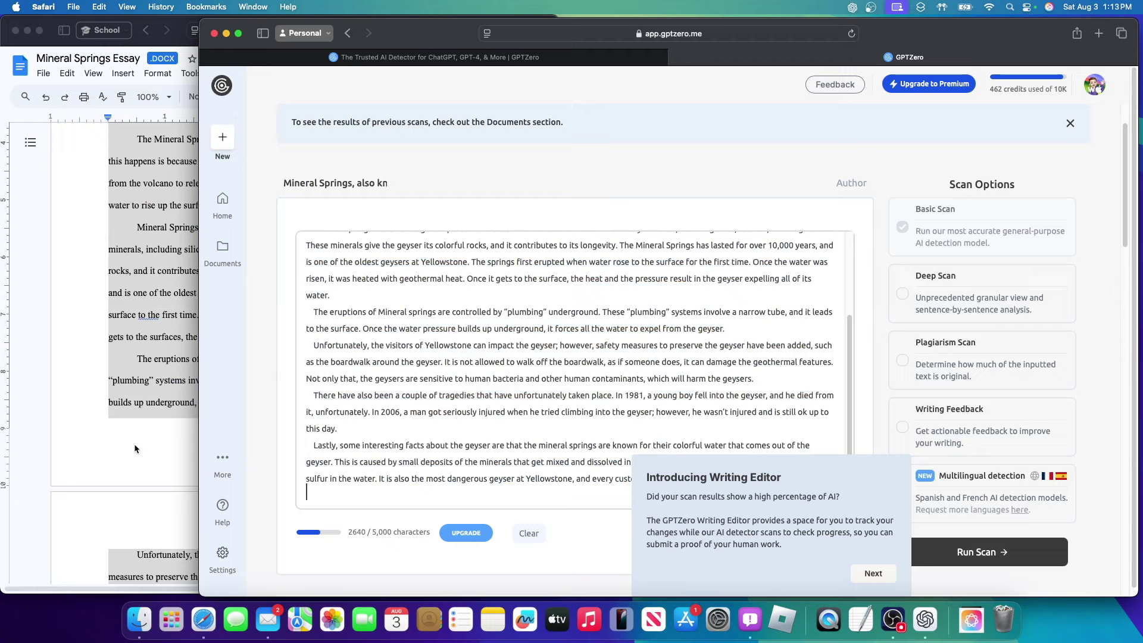
Rescan the proofread essay and review its breakdown: 7% AI, 93% human, 1% mixed
click(863, 579)
click(960, 552)
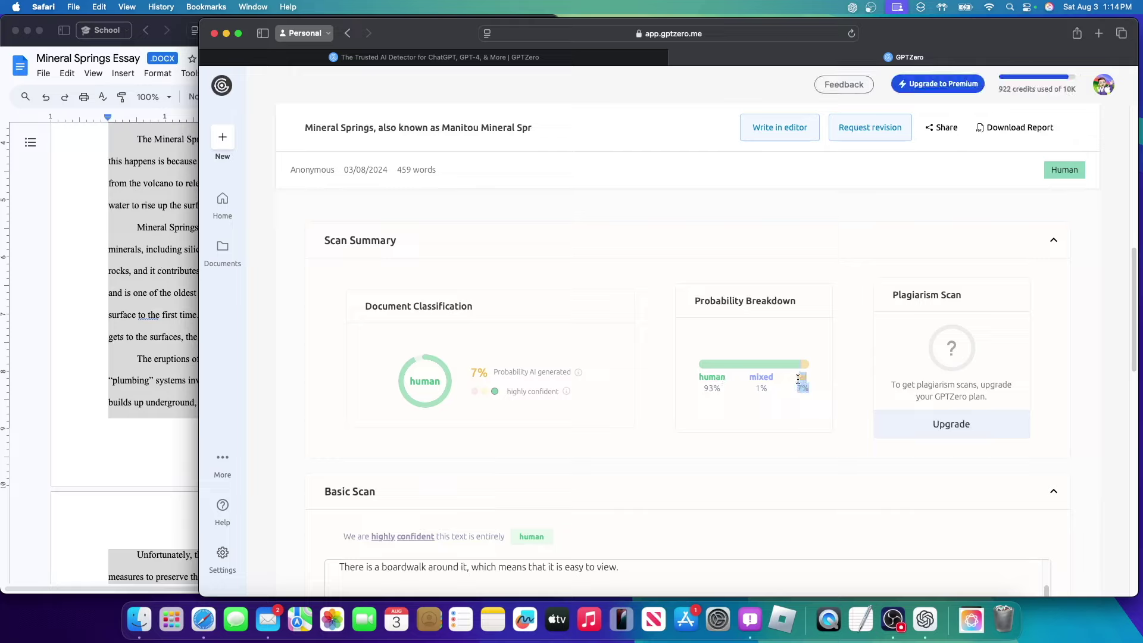
drag(720, 390, 692, 376)
click(715, 400)
mouse_move(763, 383)
mouse_down()
mouse_move(741, 369)
mouse_move(749, 376)
mouse_up()
click(752, 381)
click(845, 441)
drag(813, 387, 727, 392)
scroll(738, 404, up, 10)
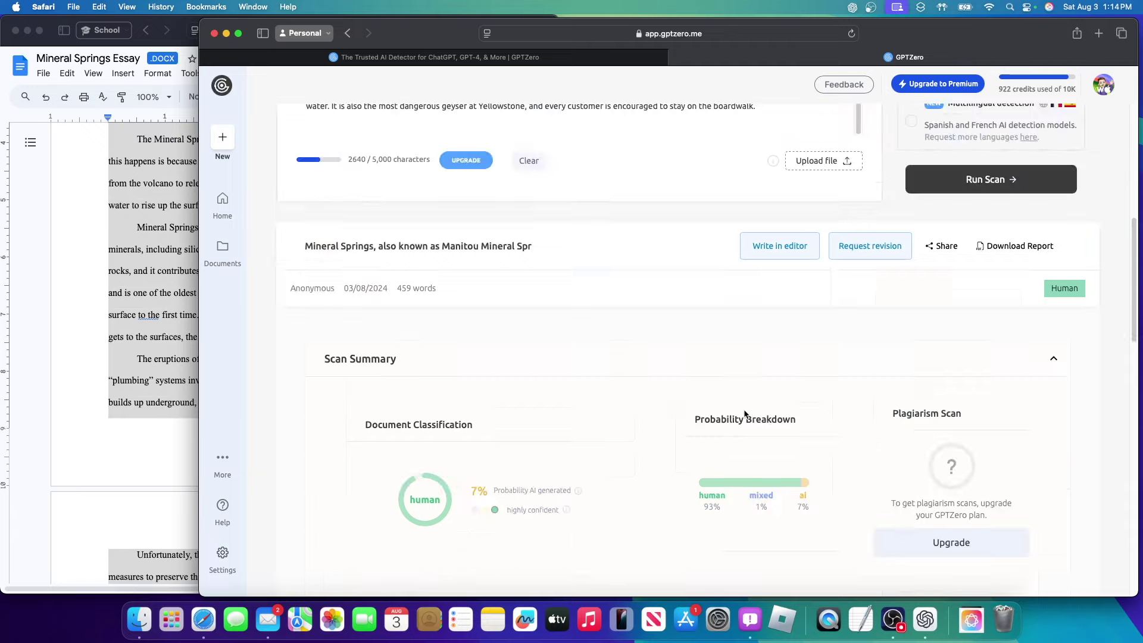
scroll(604, 398, down, 9)
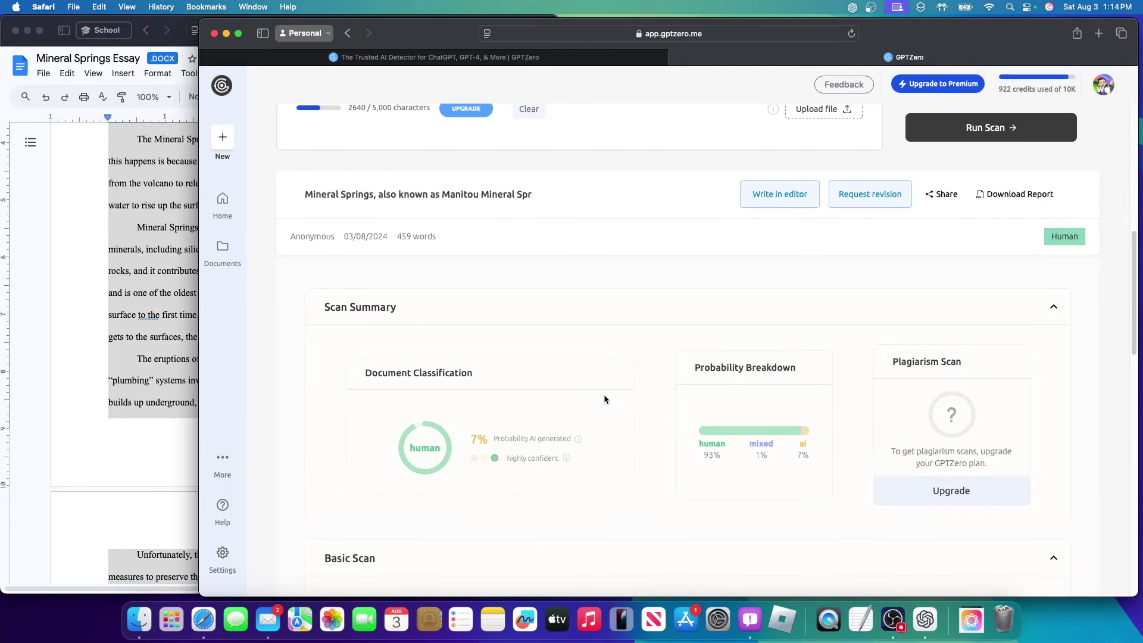
Rewrite the whole essay with Writing Tools' Rewrite option, replacing it with the 2716-character version
scroll(604, 394, up, 6)
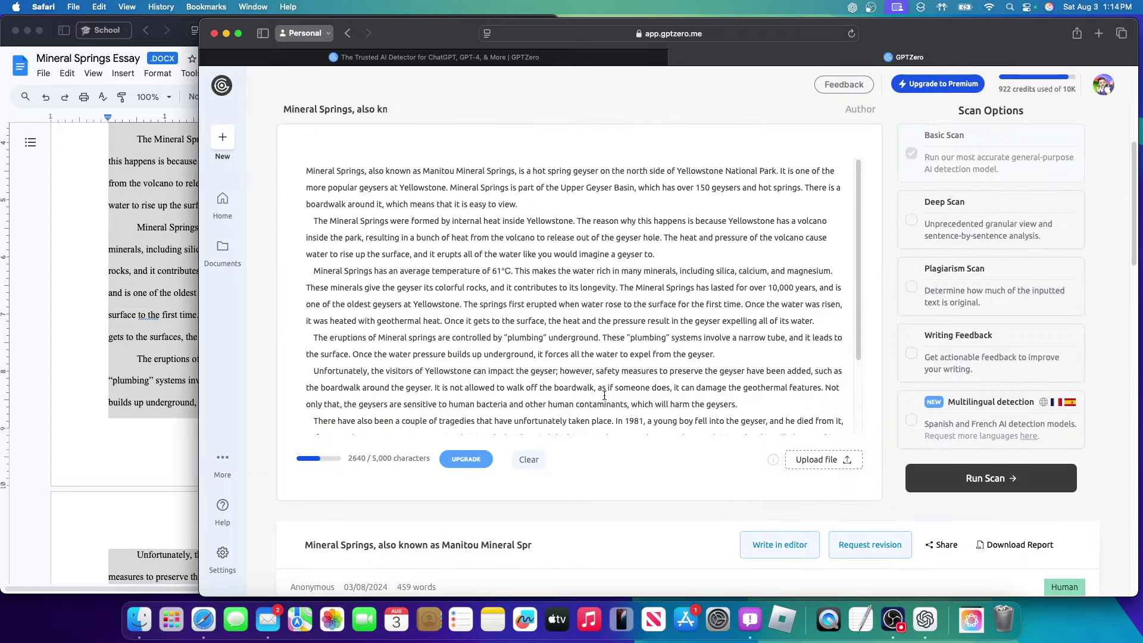
click(386, 266)
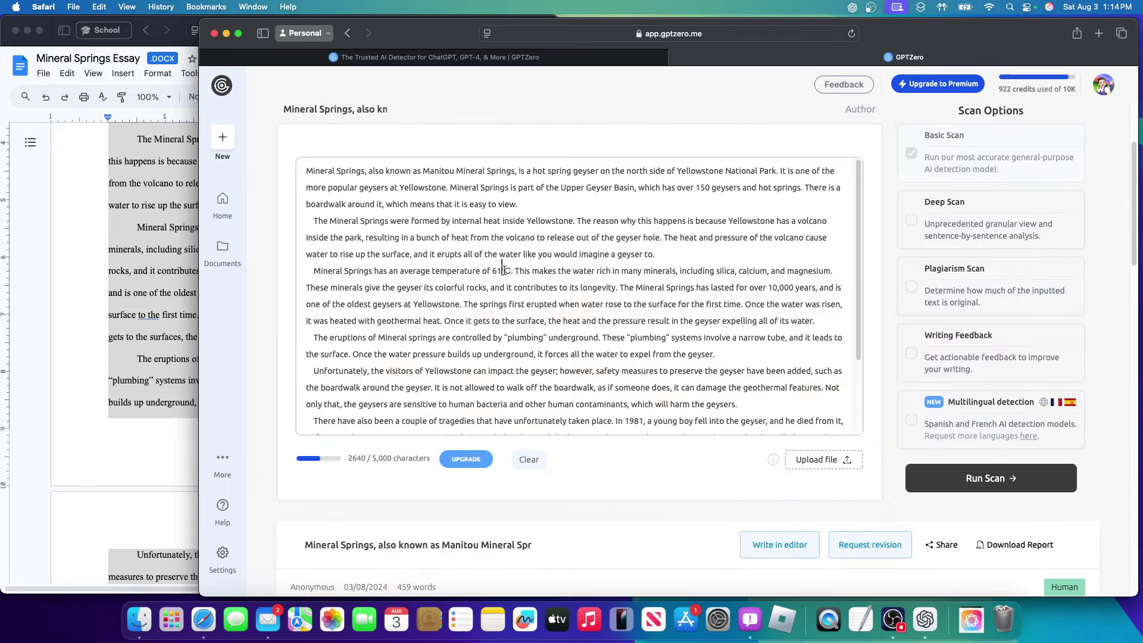
key(cmd+a)
scroll(469, 260, down, 5)
key(cmd+a)
right_click(451, 253)
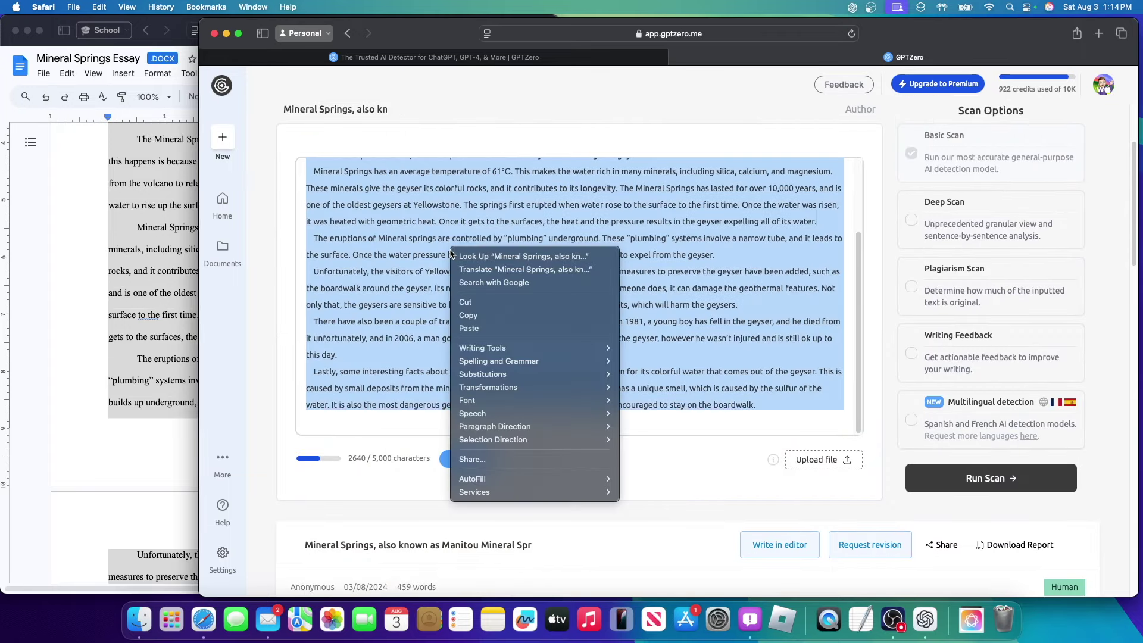
mouse_move(547, 347)
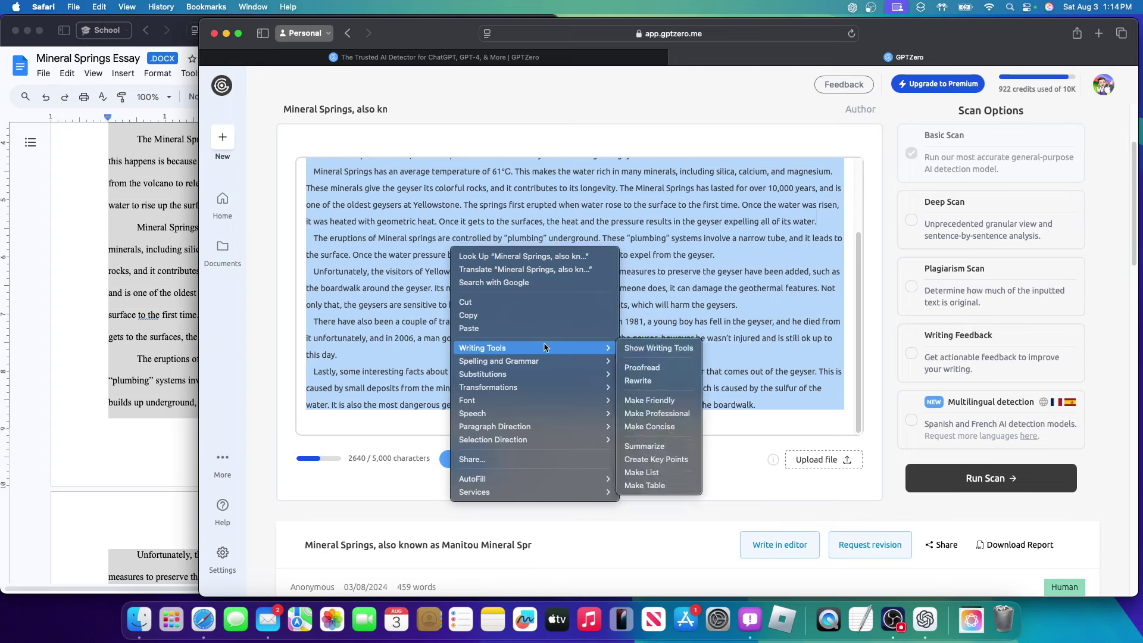
click(623, 349)
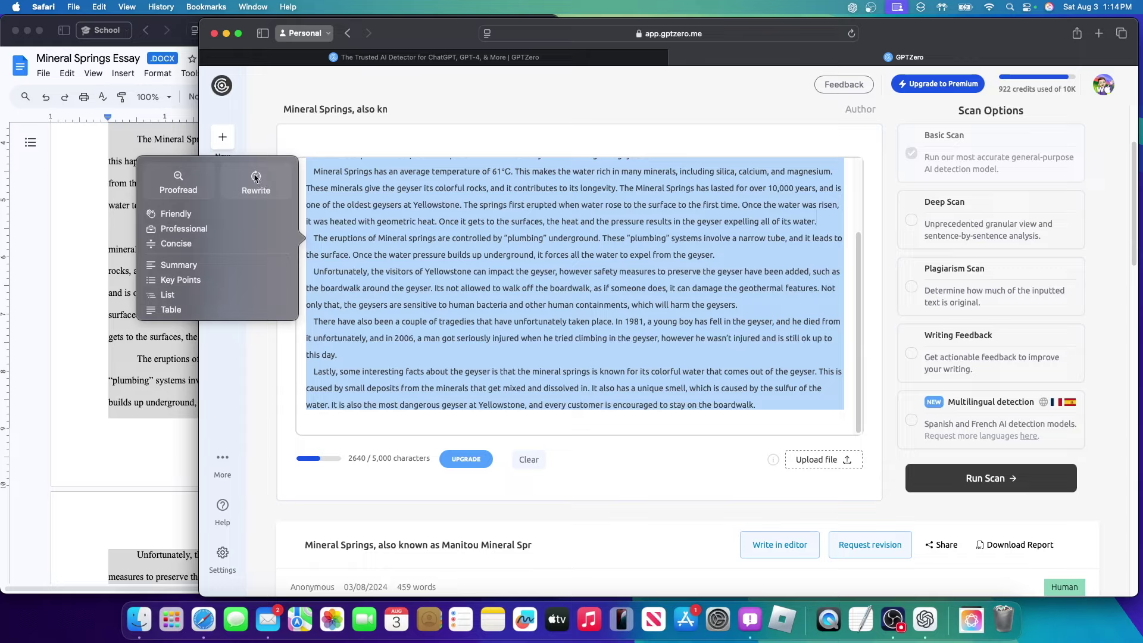
click(255, 178)
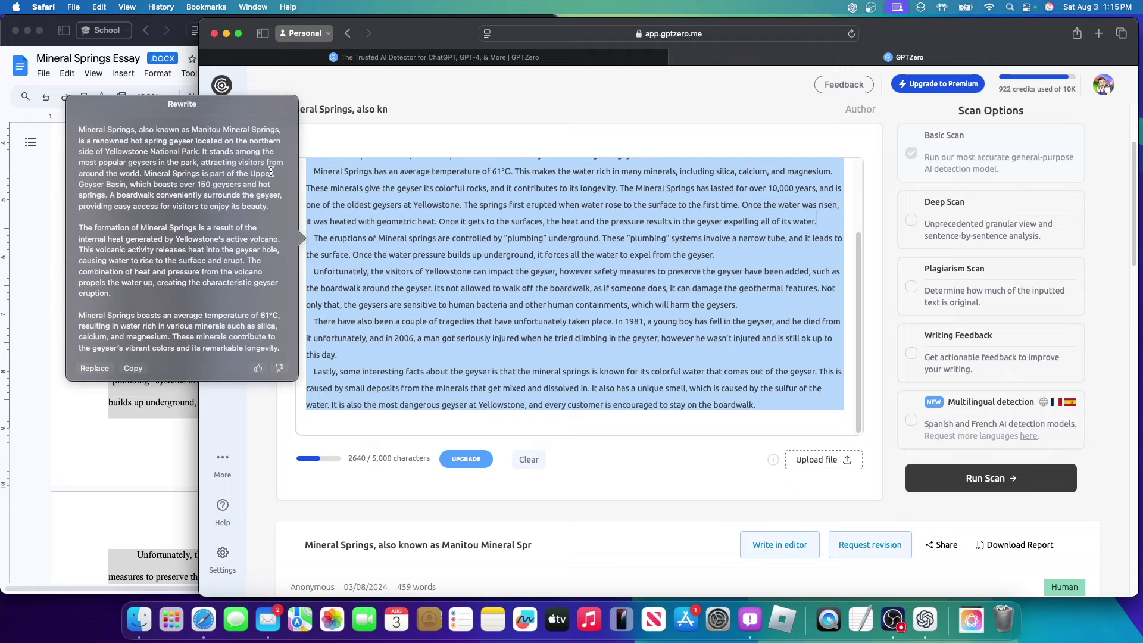
click(98, 367)
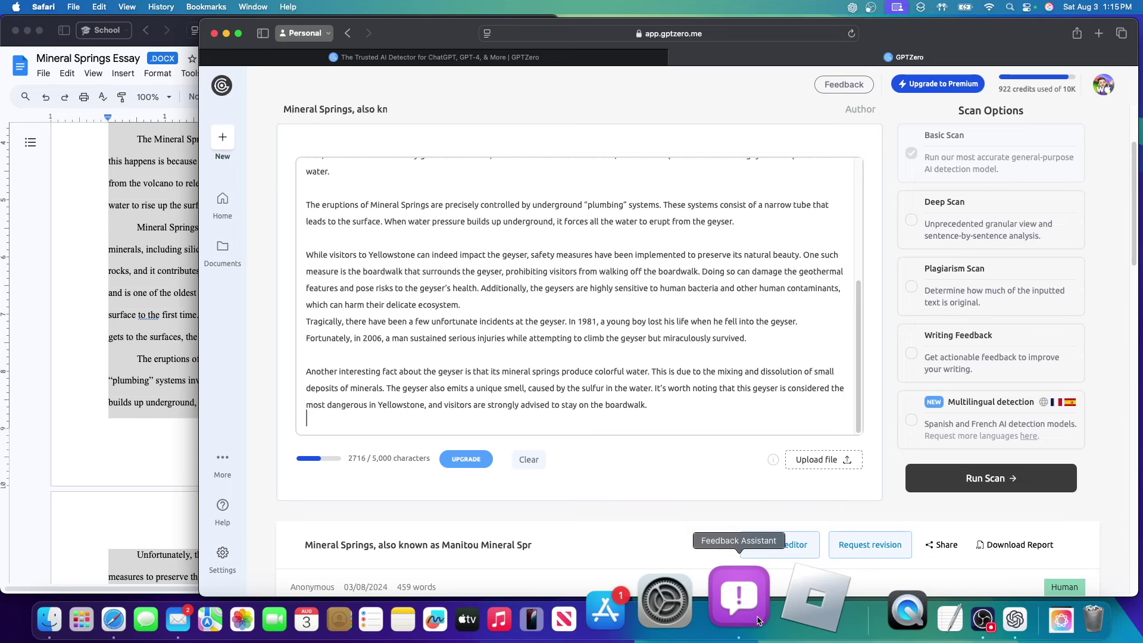
Check the AppGroups bug report in Feedback Assistant, minimise it, and scan the rewritten essay
click(739, 597)
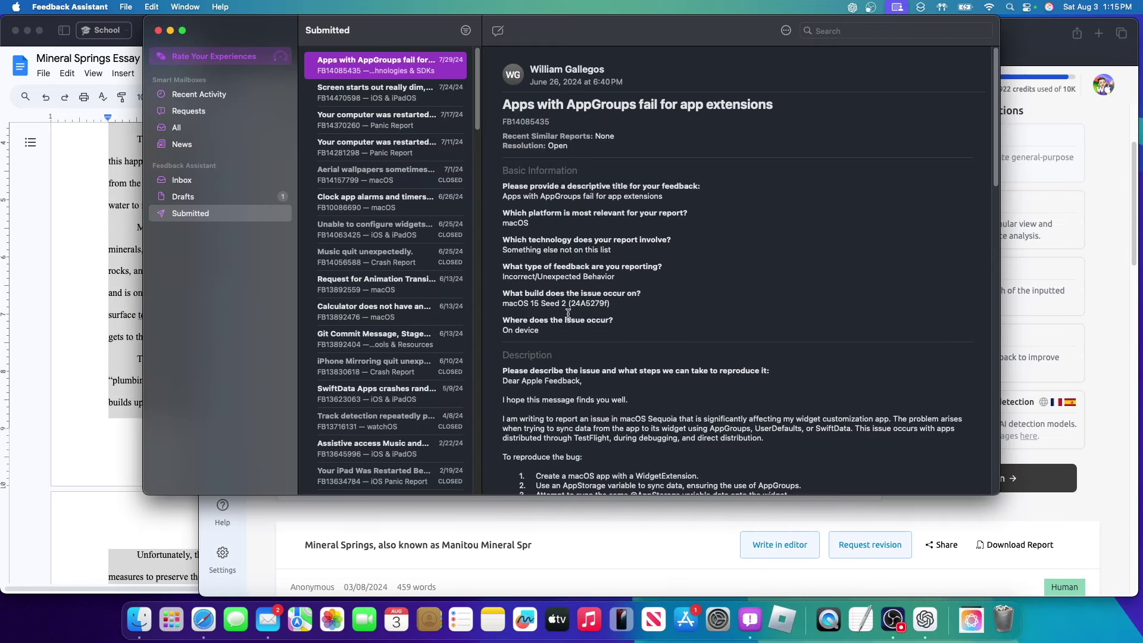
scroll(595, 262, down, 5)
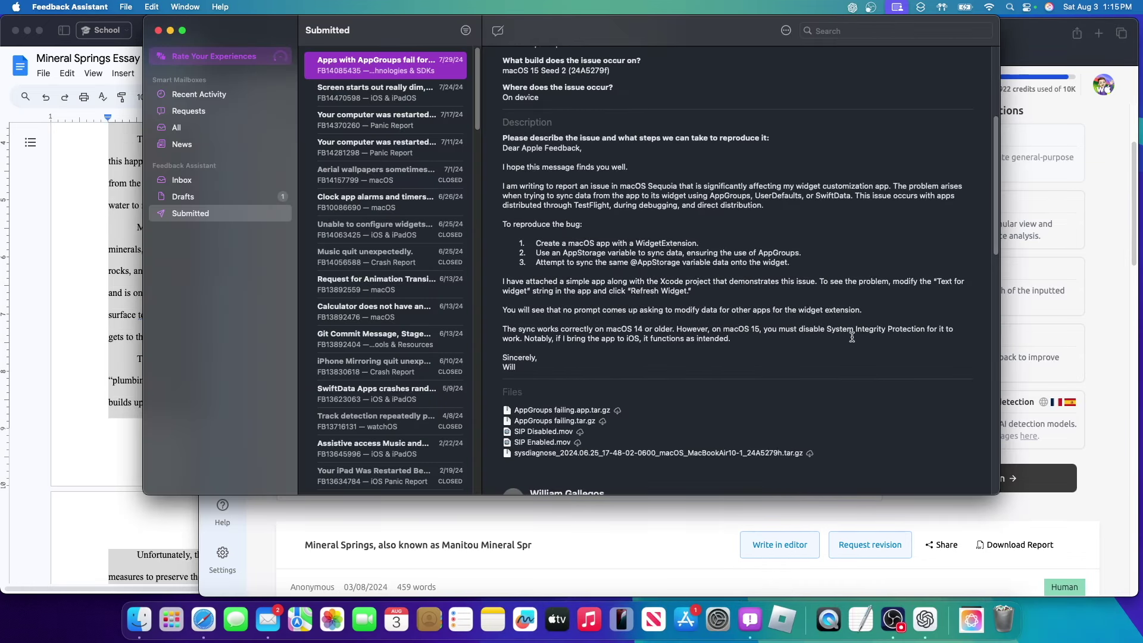
scroll(599, 417, up, 2)
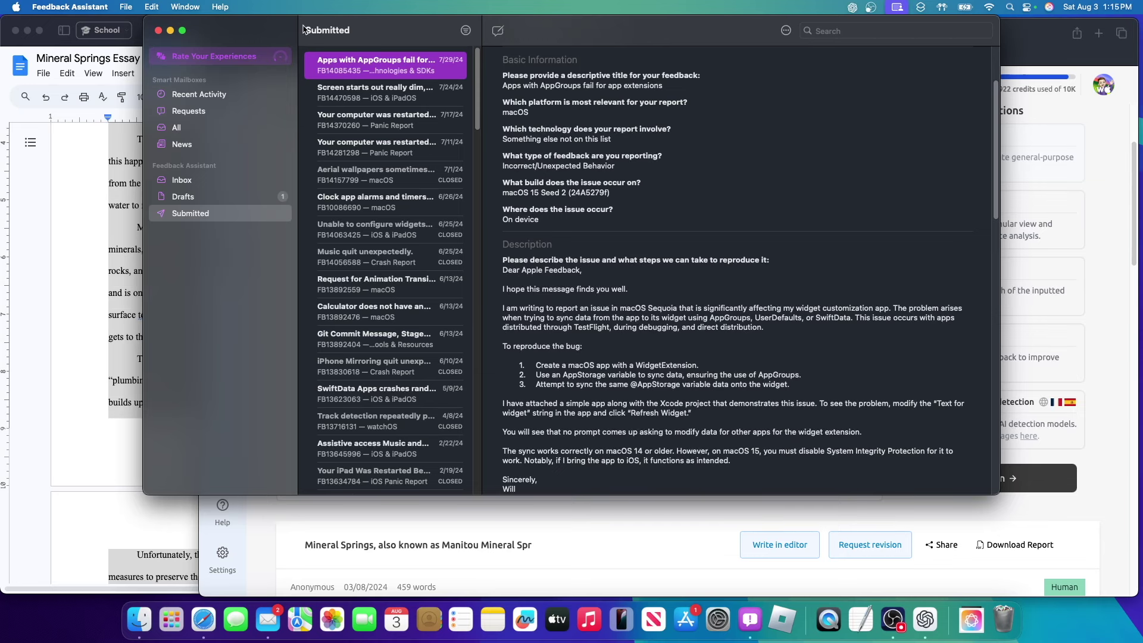
key(super+m)
click(997, 489)
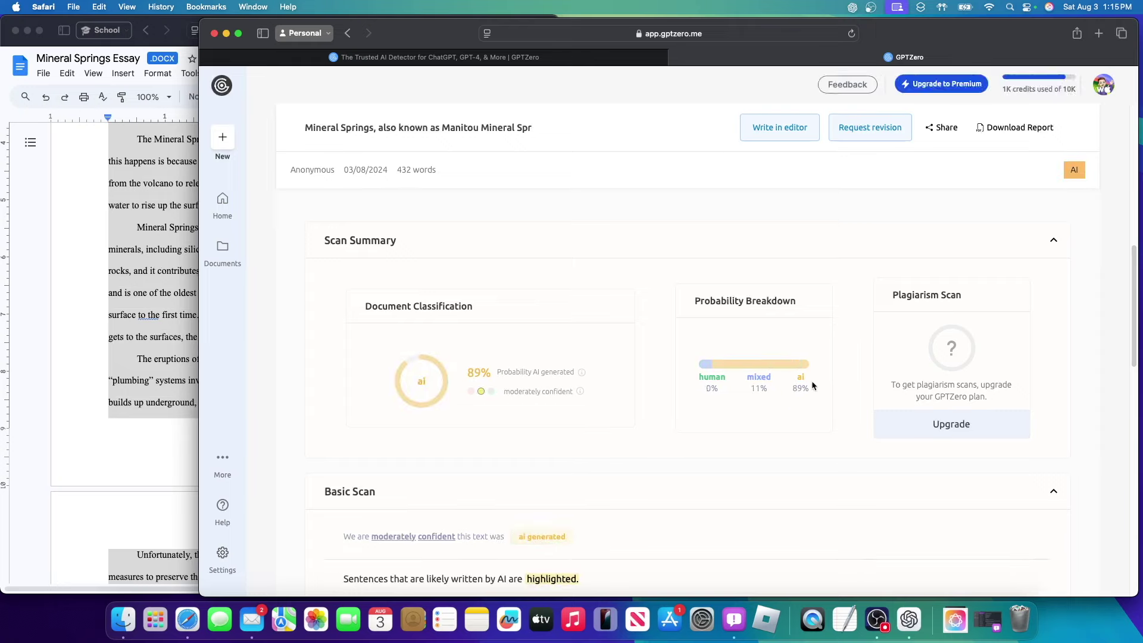
Review the rewritten essay's breakdown of 89% AI, 11% mixed, 0% human, then return to the text box
drag(749, 375, 809, 404)
click(810, 398)
scroll(638, 472, up, 10)
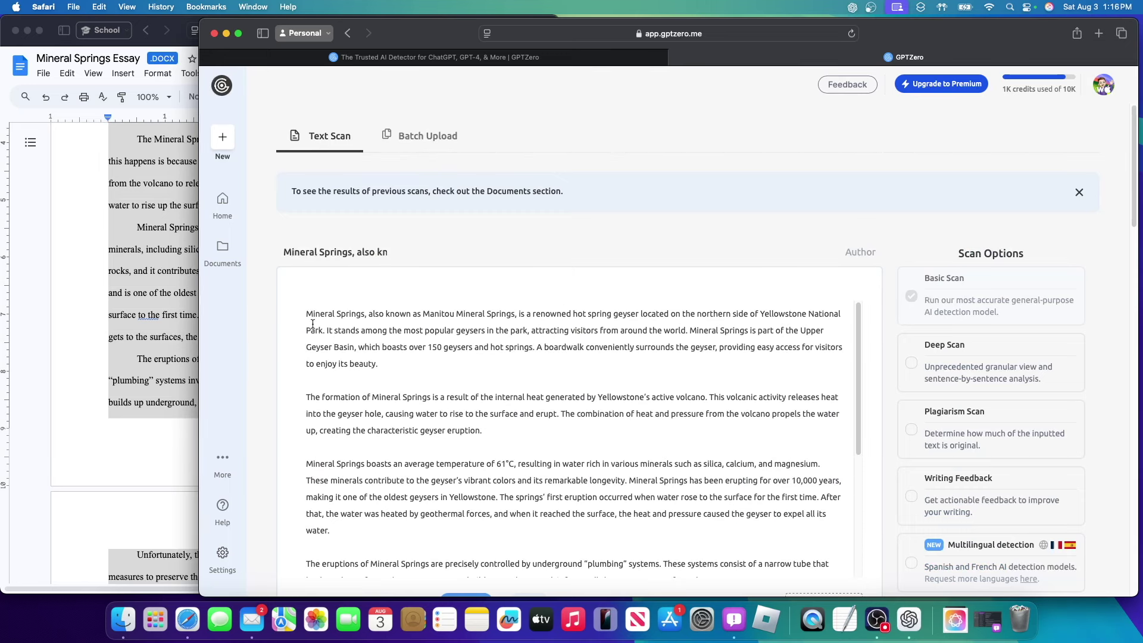
Paste the original essay from Google Docs into the scan box and select all of it
click(481, 366)
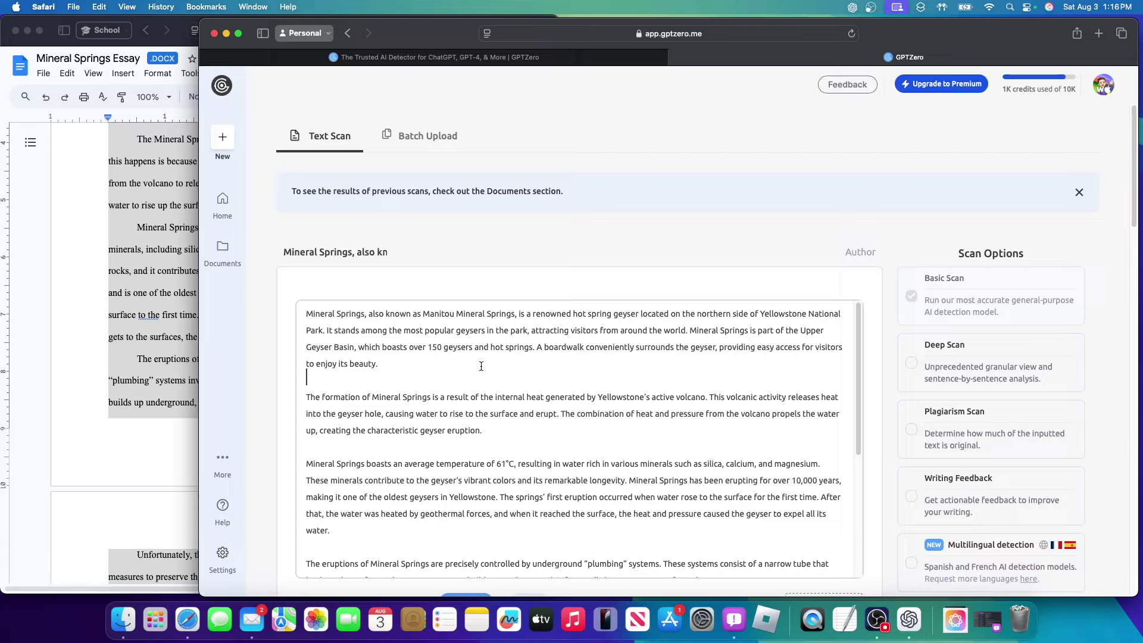
drag(481, 366, 147, 296)
key(Right)
key(super+v)
key(super+a)
Rewrite the essay in a Friendly tone with Writing Tools and replace the text
right_click(480, 378)
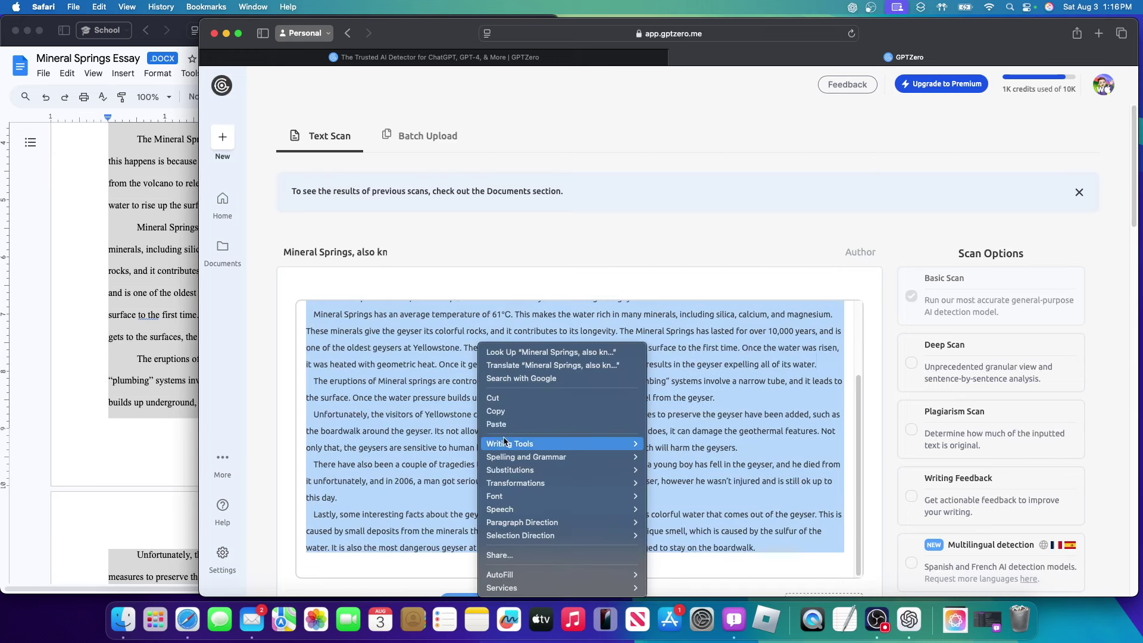
mouse_move(506, 443)
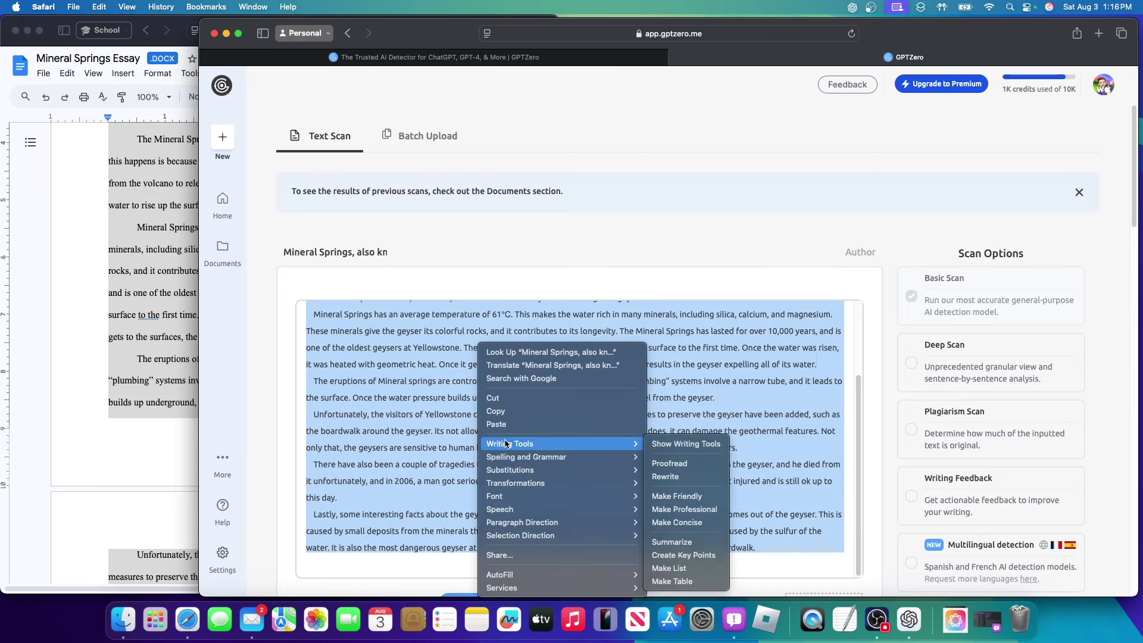
click(685, 444)
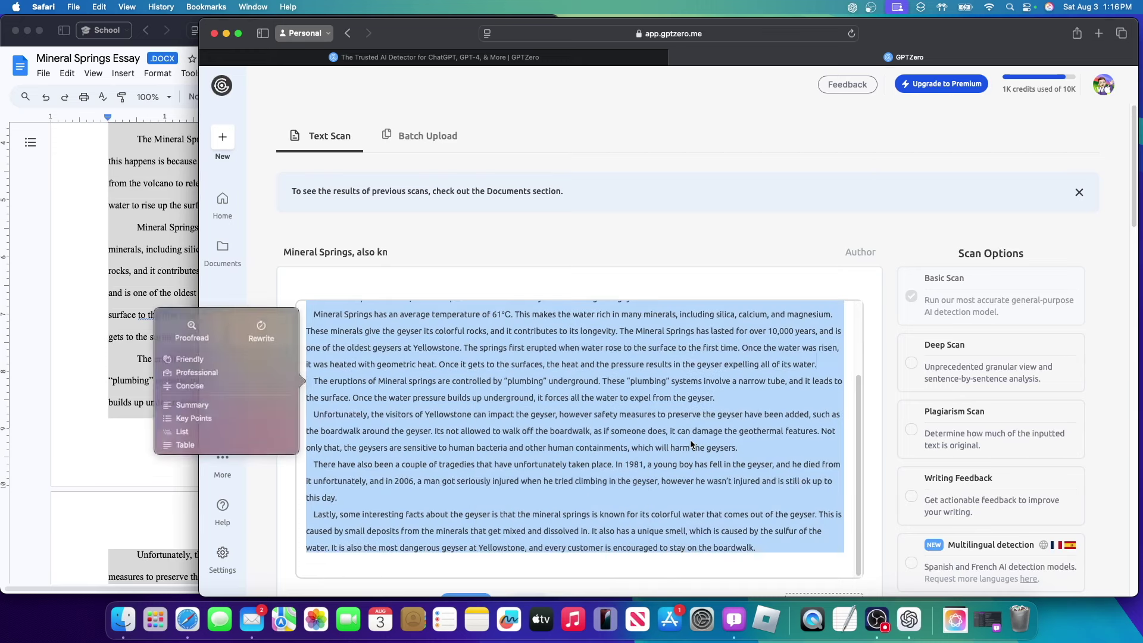
click(176, 357)
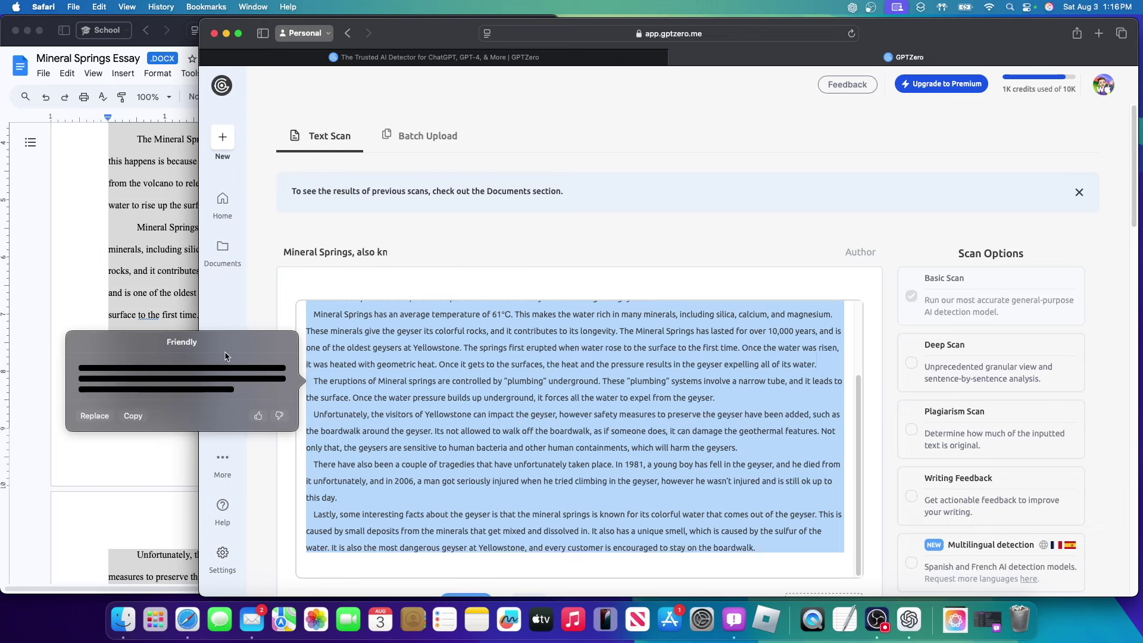
click(112, 264)
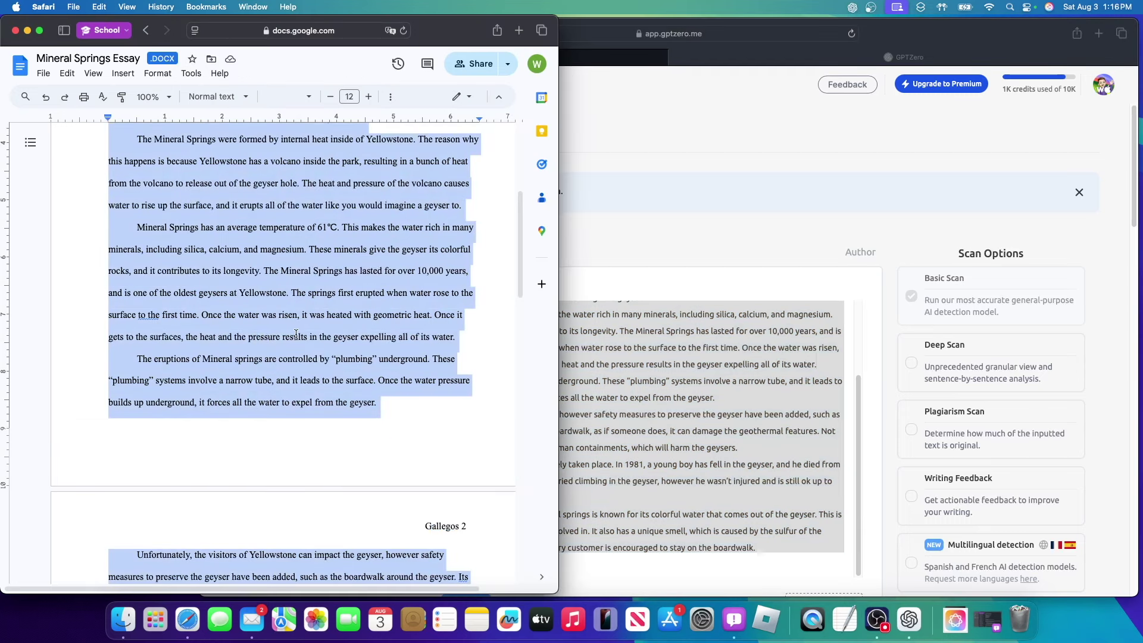
click(655, 224)
click(96, 511)
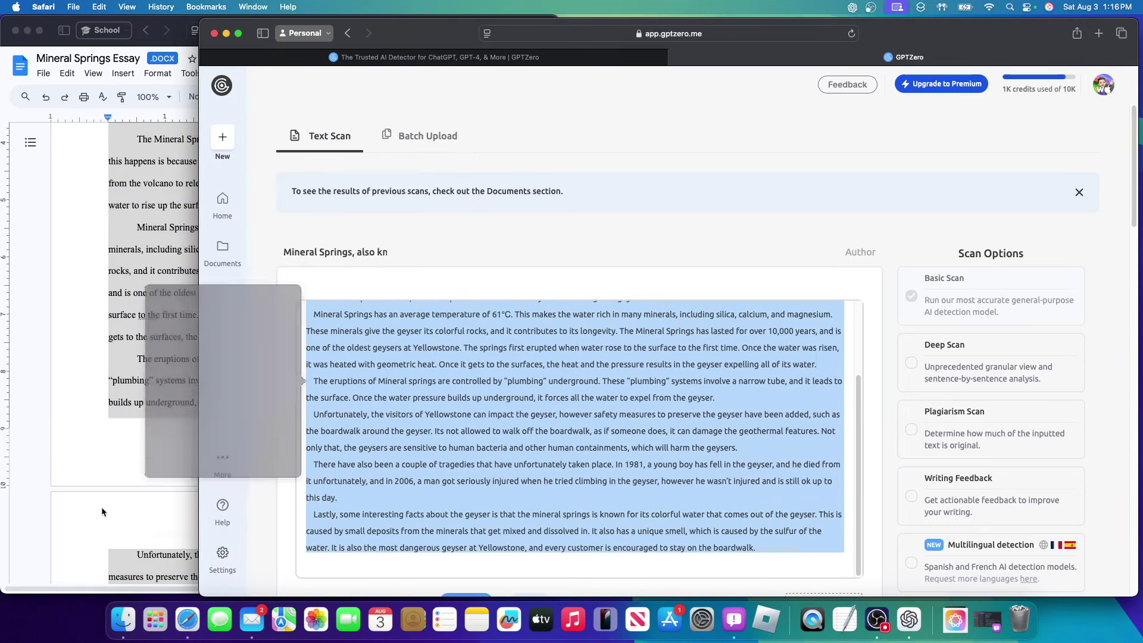
Inspect the friendly rewrite's casual opening phrase in the text box
scroll(486, 474, up, 5)
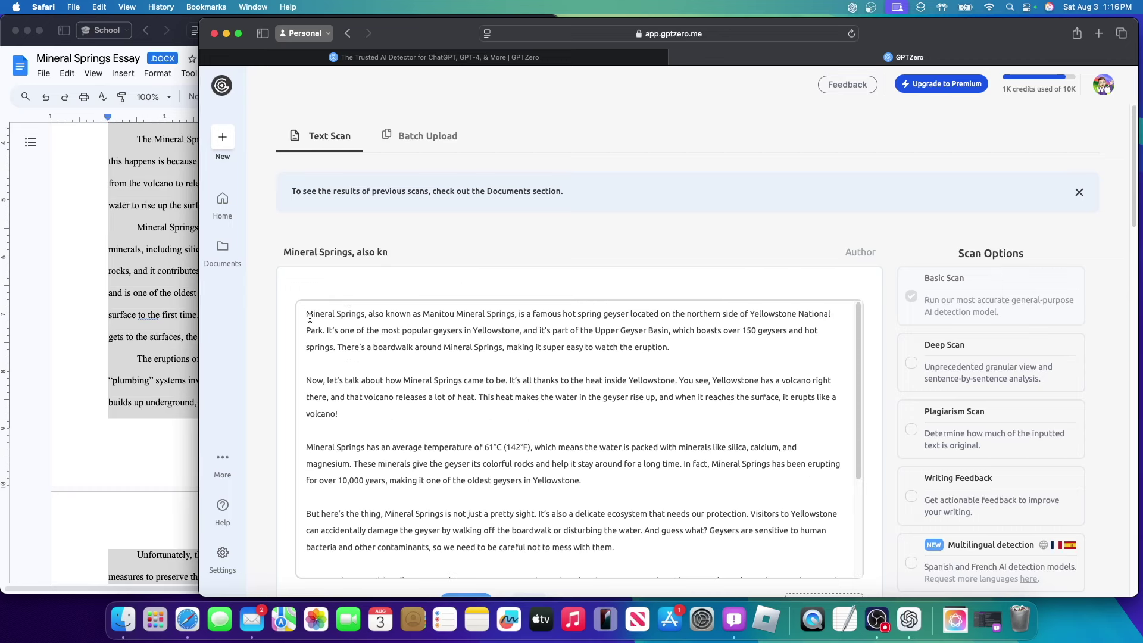
drag(306, 315, 516, 312)
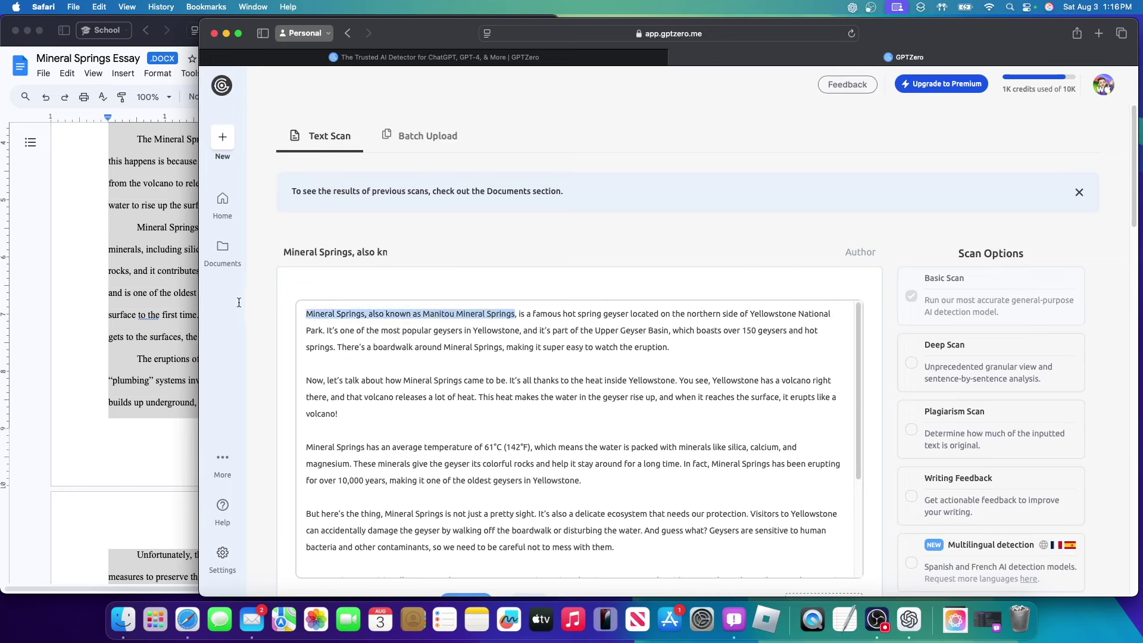
click(876, 339)
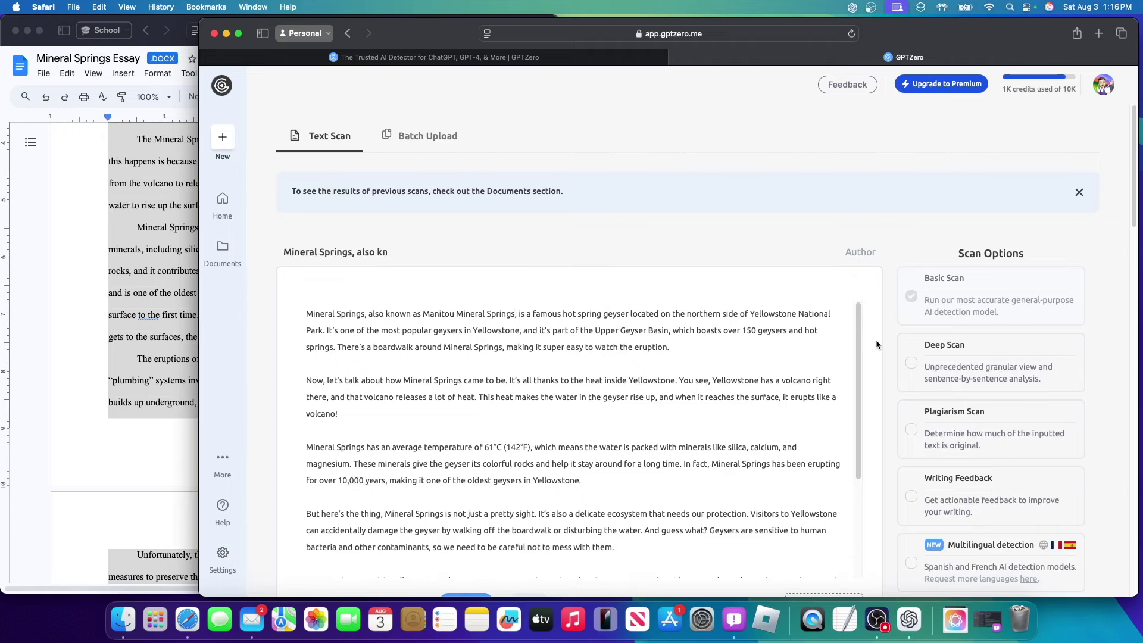
scroll(877, 339, down, 4)
Scan the 361-word friendly rewrite: 100% AI generated, 25/25 sentences flagged
click(967, 415)
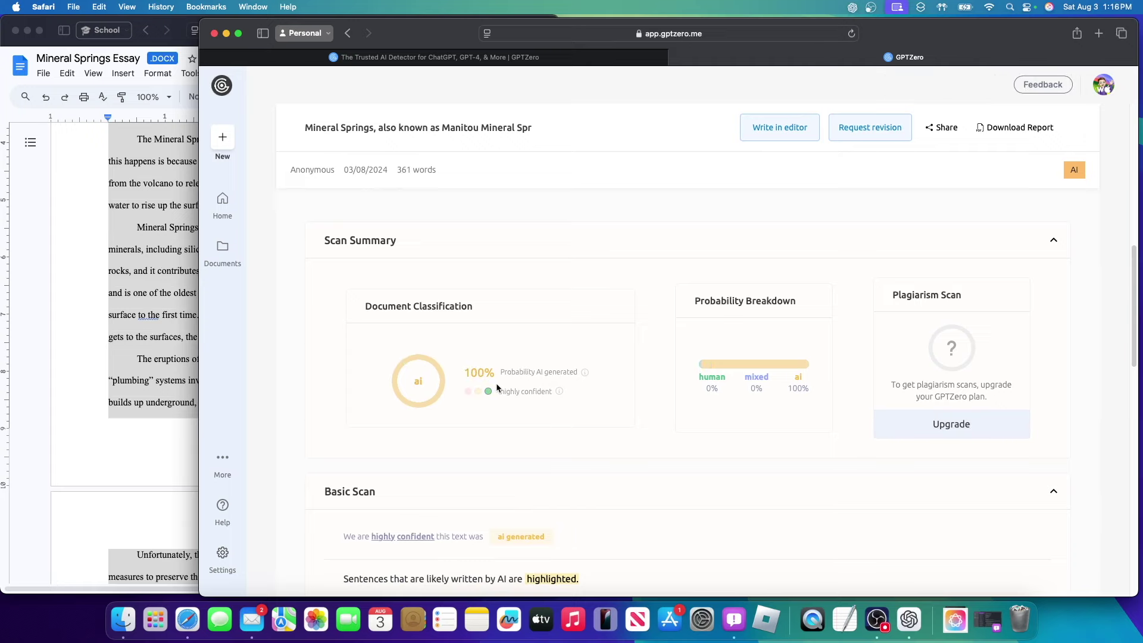
drag(474, 374, 575, 369)
click(574, 369)
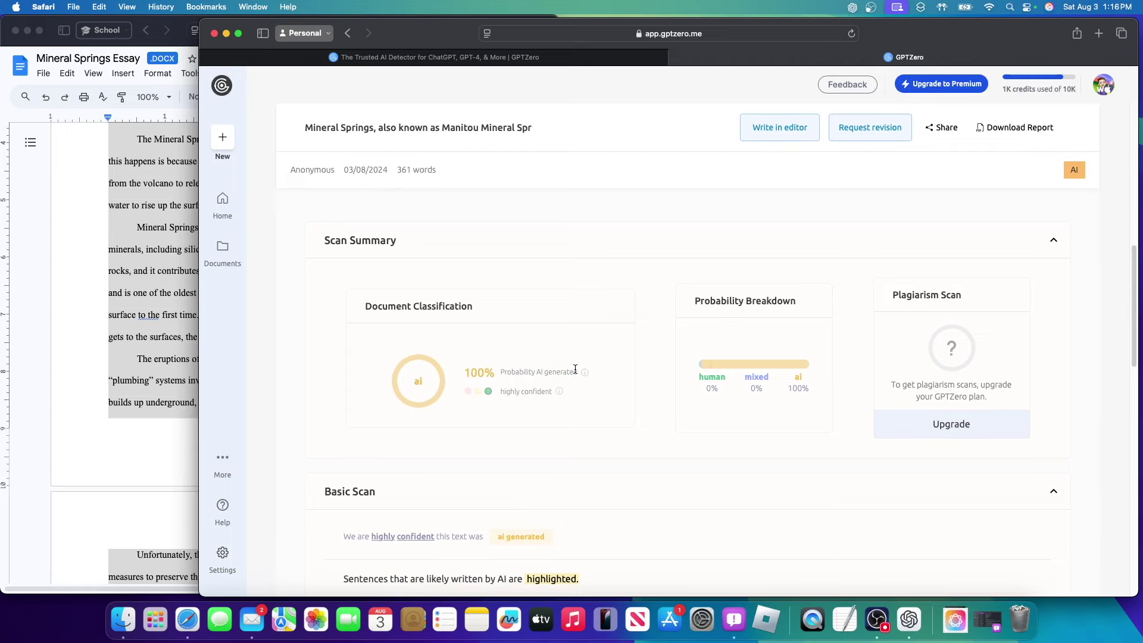
scroll(558, 368, up, 10)
drag(305, 314, 516, 307)
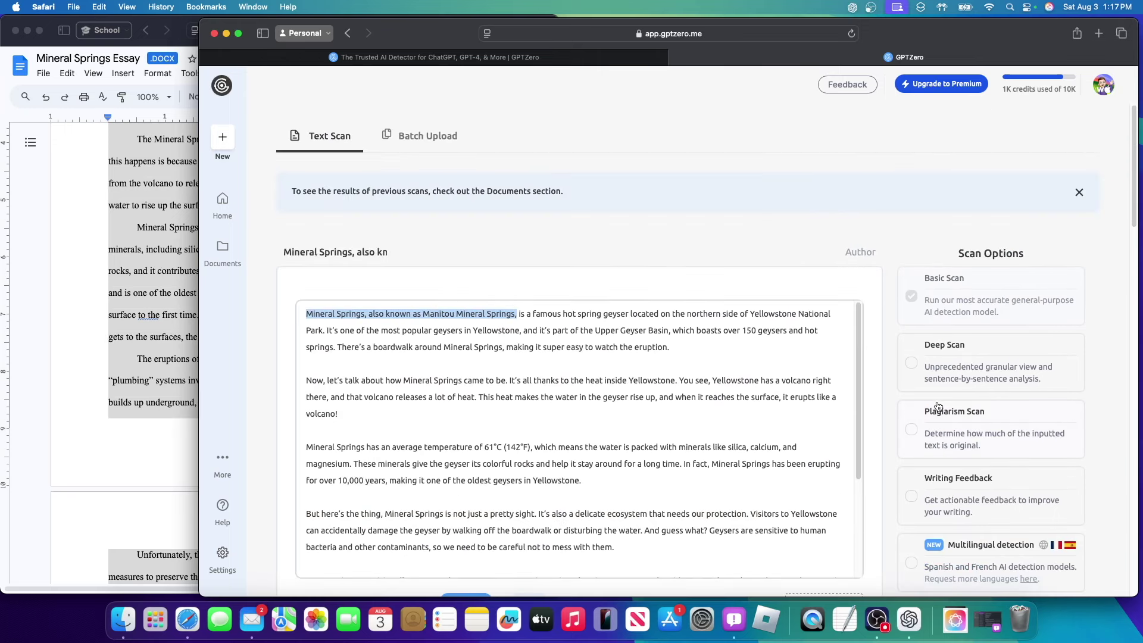
scroll(387, 288, down, 10)
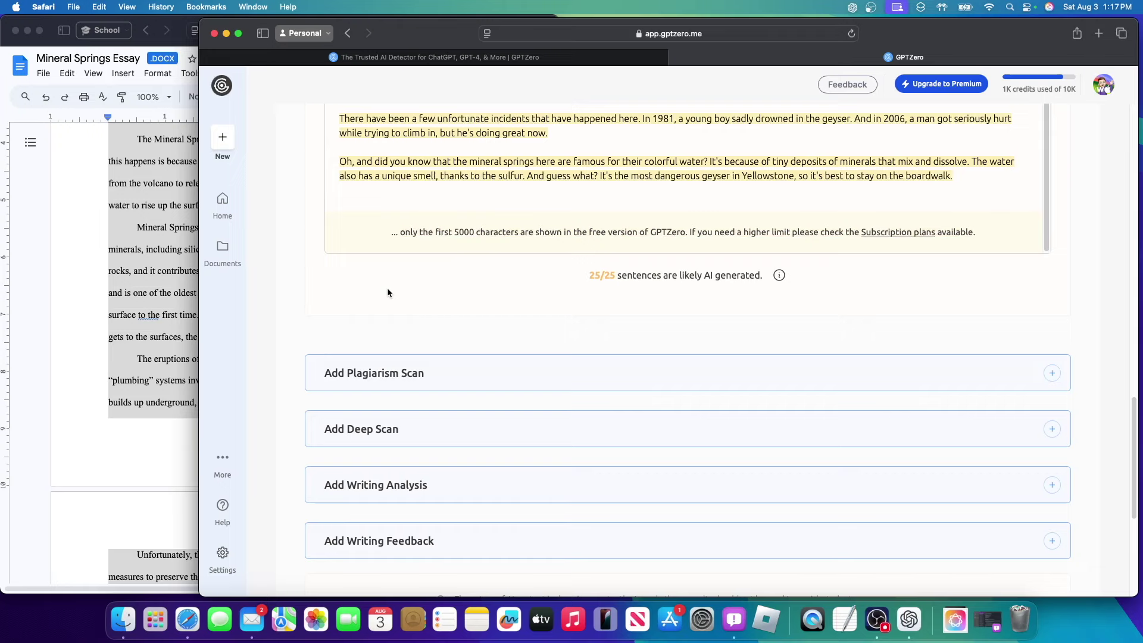
scroll(395, 340, up, 12)
drag(477, 522, 338, 303)
click(1133, 344)
scroll(1133, 344, up, 10)
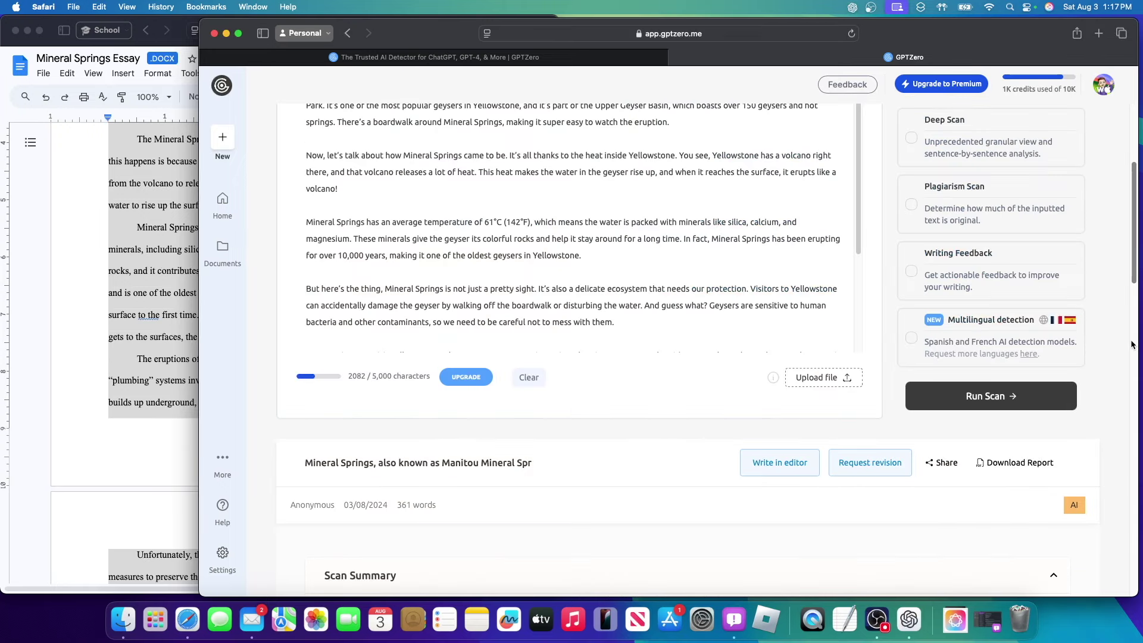
scroll(1133, 344, up, 3)
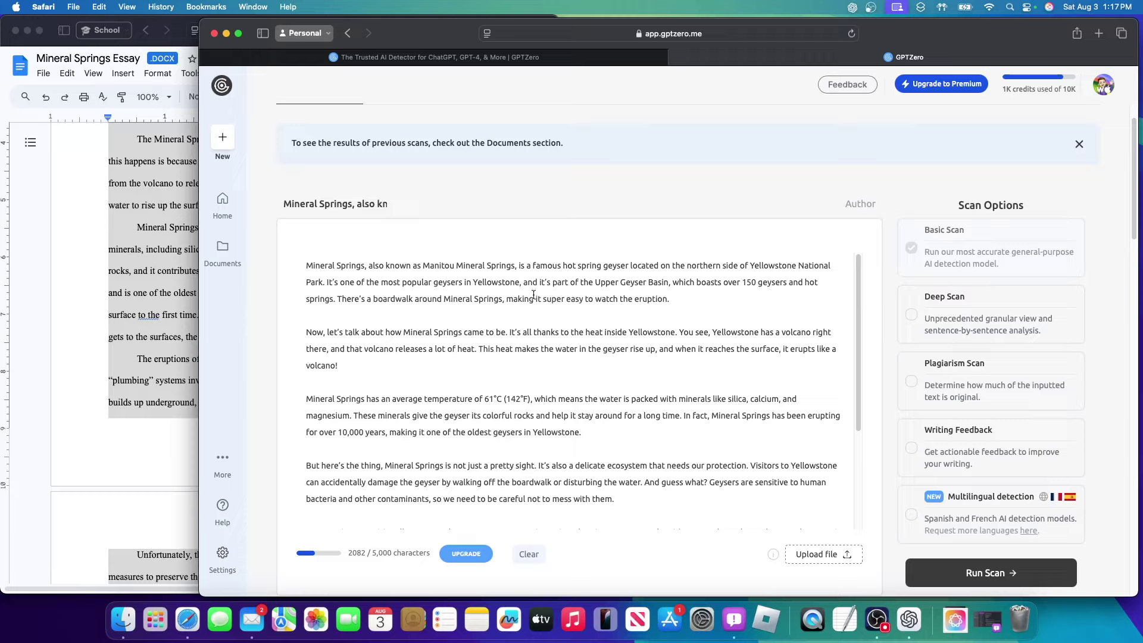
Replace the friendly rewrite with the original essay pasted back in
click(533, 295)
key(super+a)
key(BackSpace)
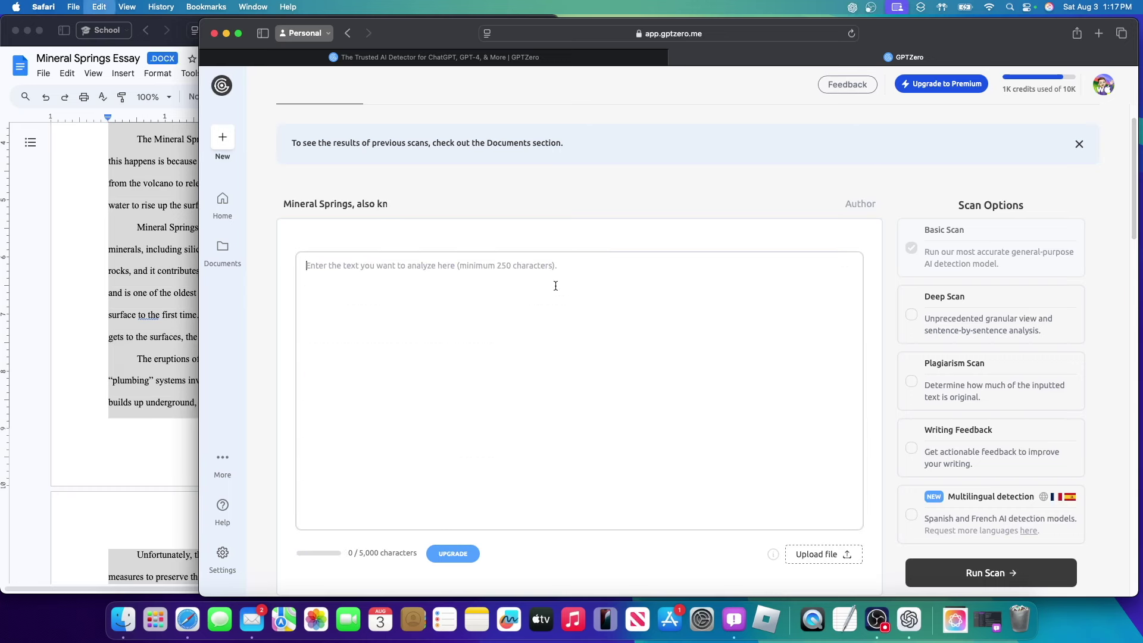
key(super+v)
Rewrite the essay in a Professional tone with Writing Tools and replace the text
key(super+a)
right_click(495, 338)
mouse_move(572, 437)
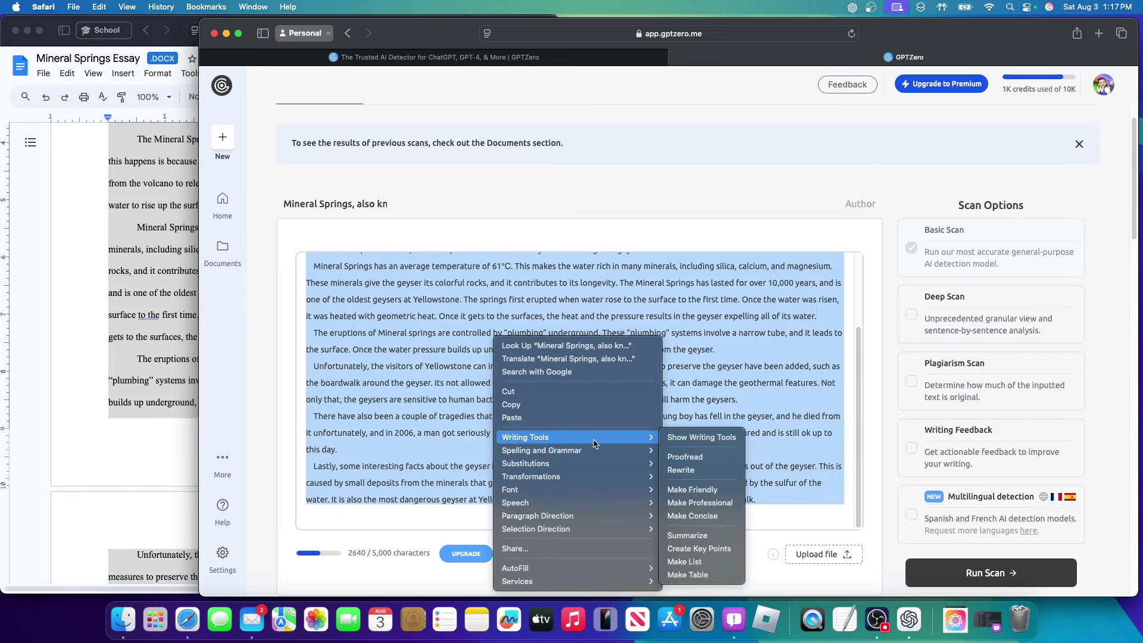
click(700, 437)
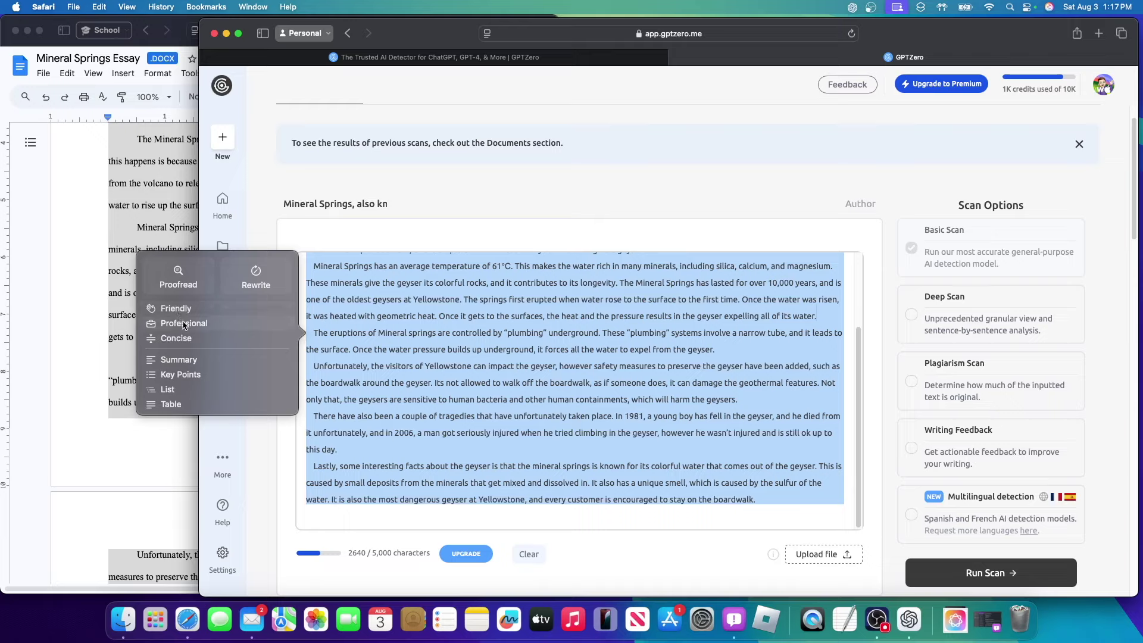
click(184, 324)
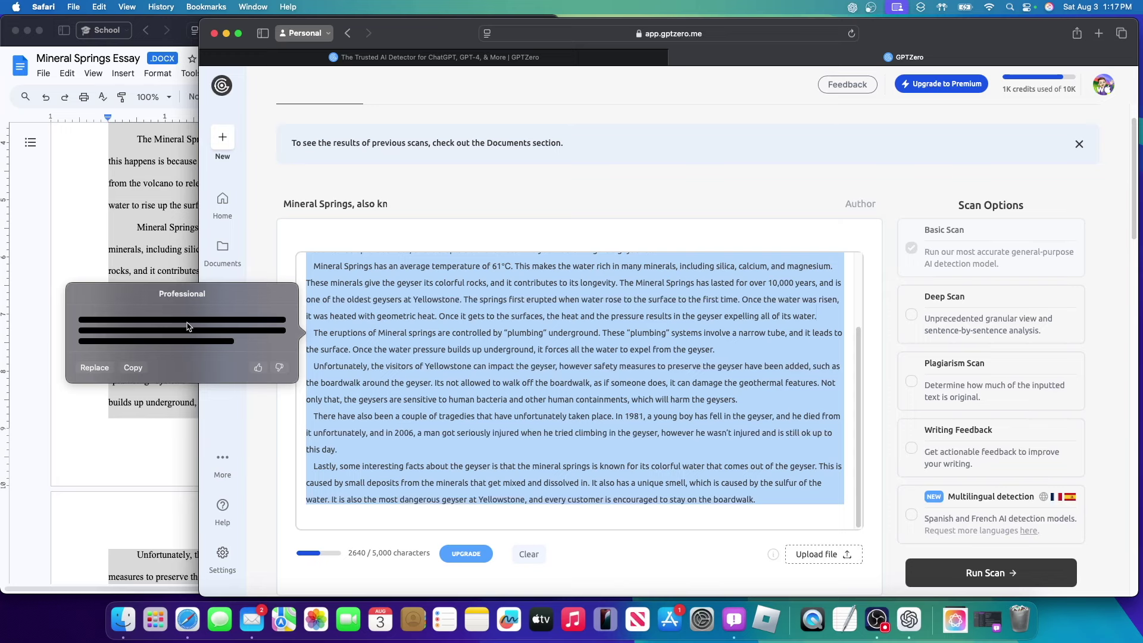
click(93, 465)
Inspect the stray asterisks around 'Mineral Springs' at the essay's start
scroll(352, 360, up, 8)
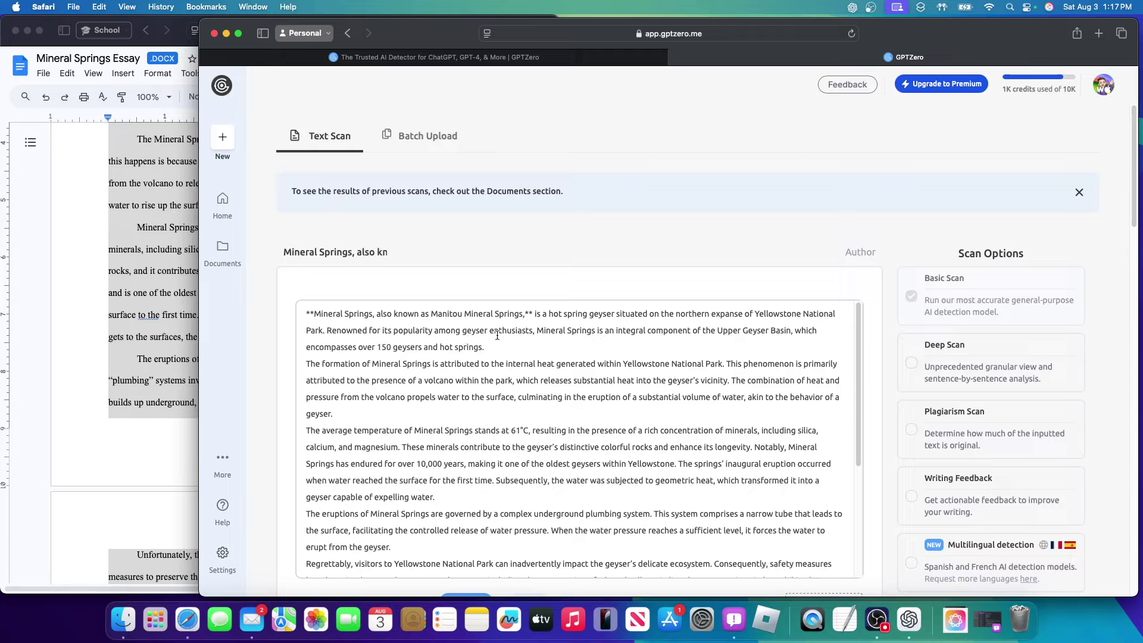
double_click(528, 314)
double_click(309, 314)
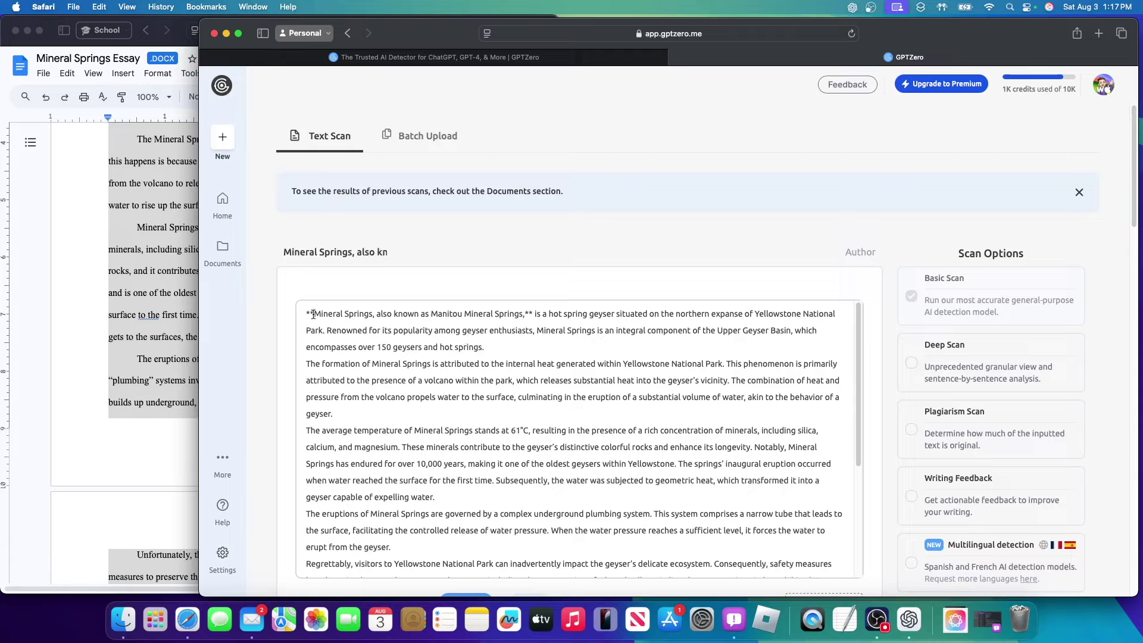
click(353, 328)
Scan the 454-word professional rewrite, rated 100% AI and highly confident
scroll(539, 438, down, 10)
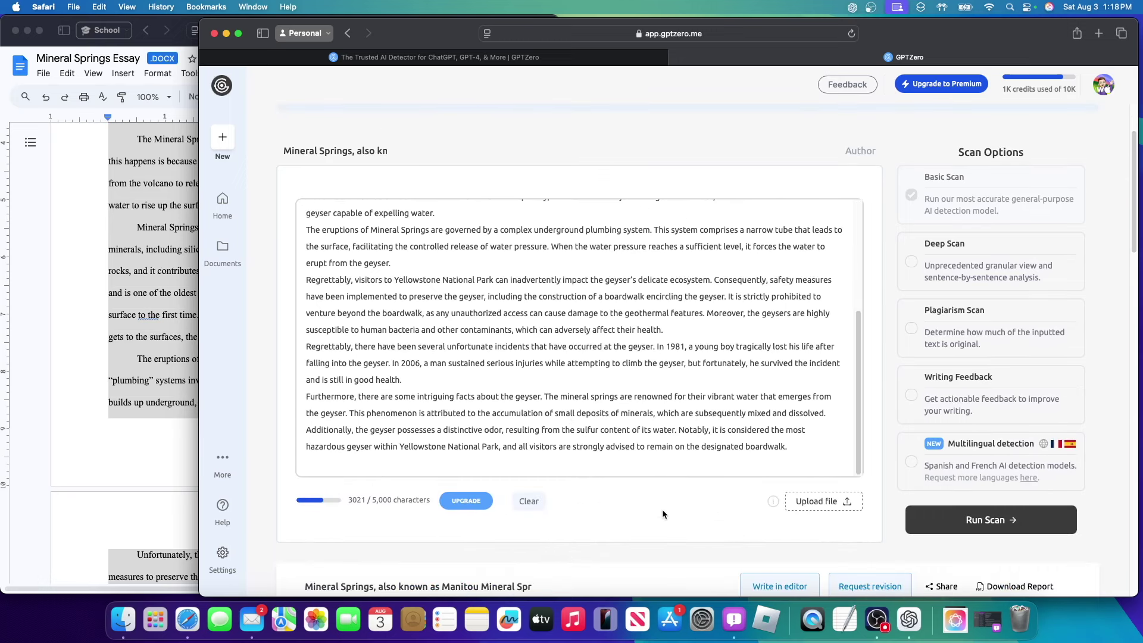
click(991, 519)
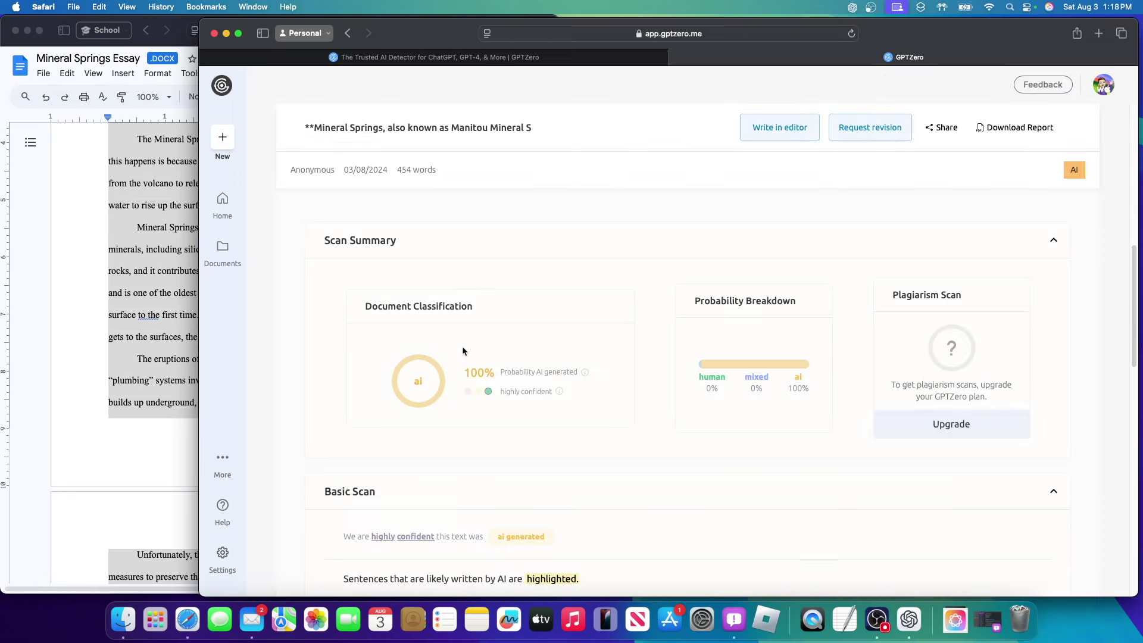
drag(454, 372, 605, 375)
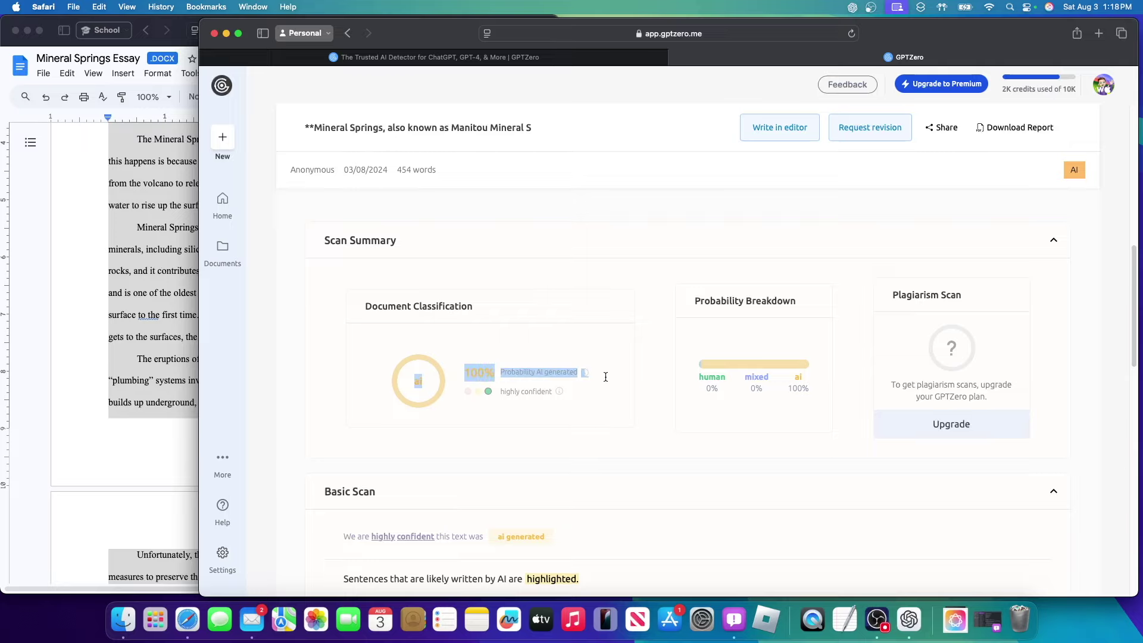
click(589, 416)
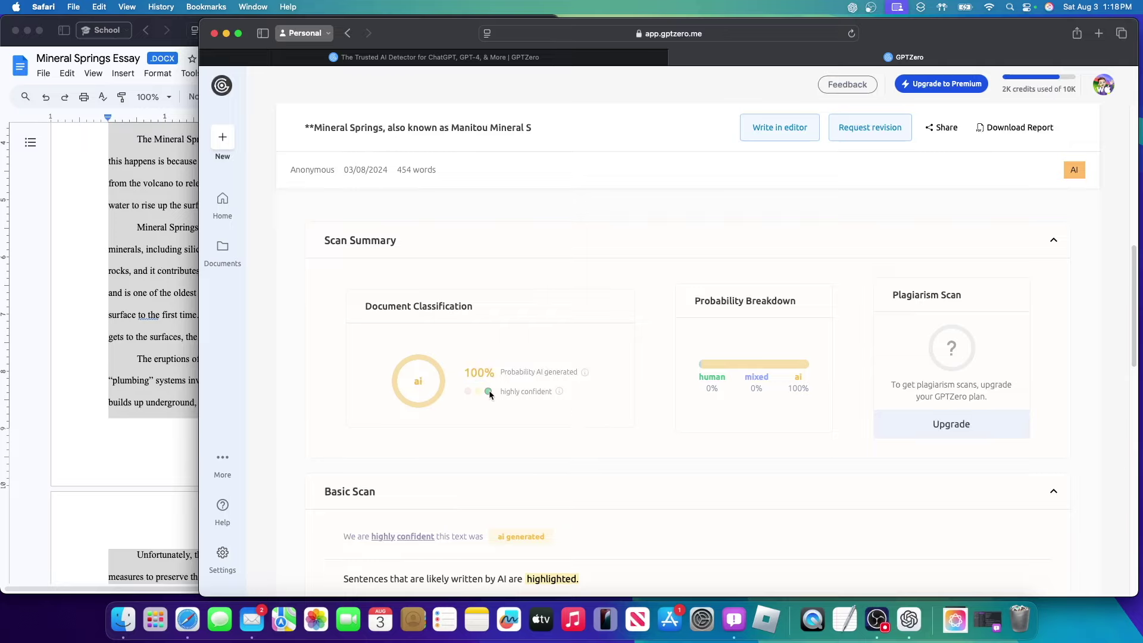
drag(488, 390, 603, 396)
click(607, 400)
key(super+bracketleft)
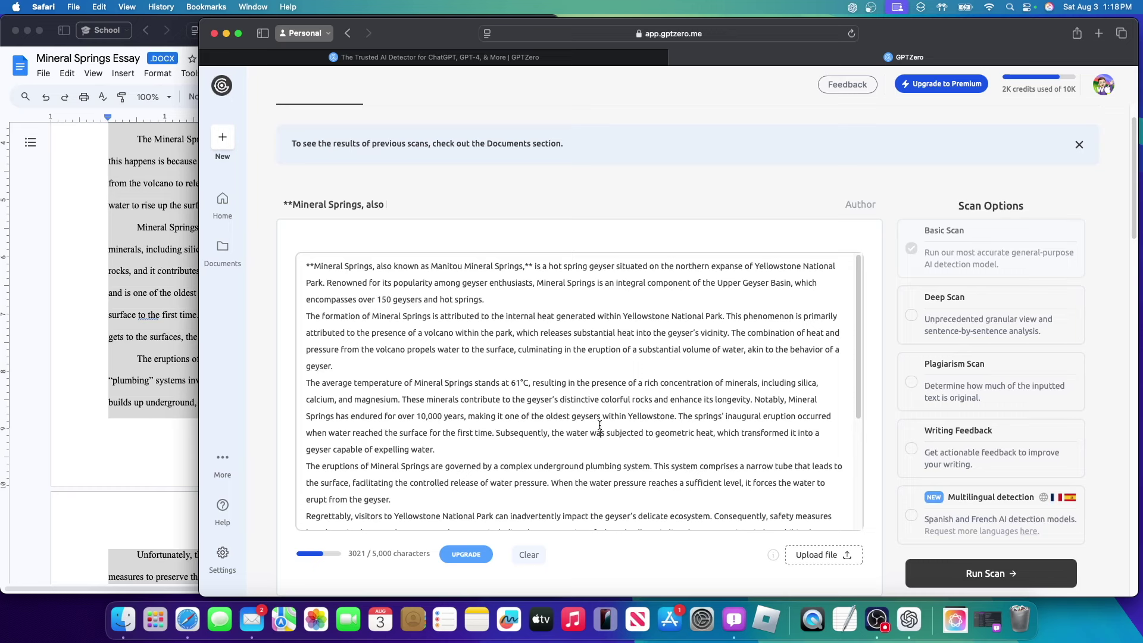
Replace the professional rewrite with the original essay and select all of it
click(553, 301)
key(super+a)
key(Delete)
key(super+v)
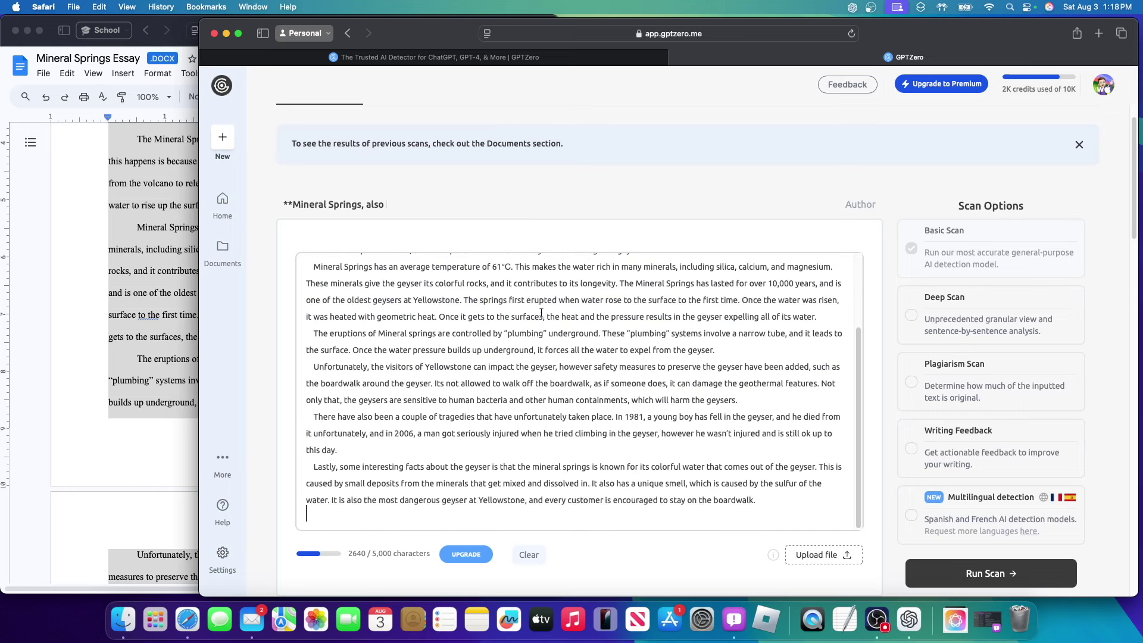
key(super+a)
Apply the Concise rewrite (1136 characters, 178 words) and scan it: 100% AI
right_click(510, 327)
mouse_move(570, 422)
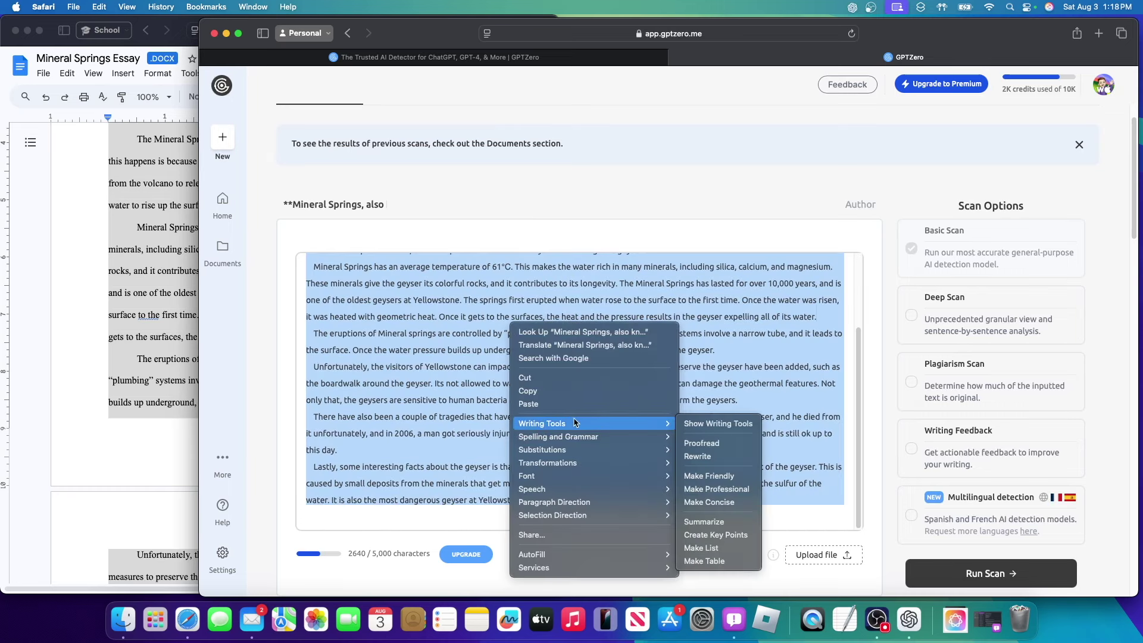
click(717, 424)
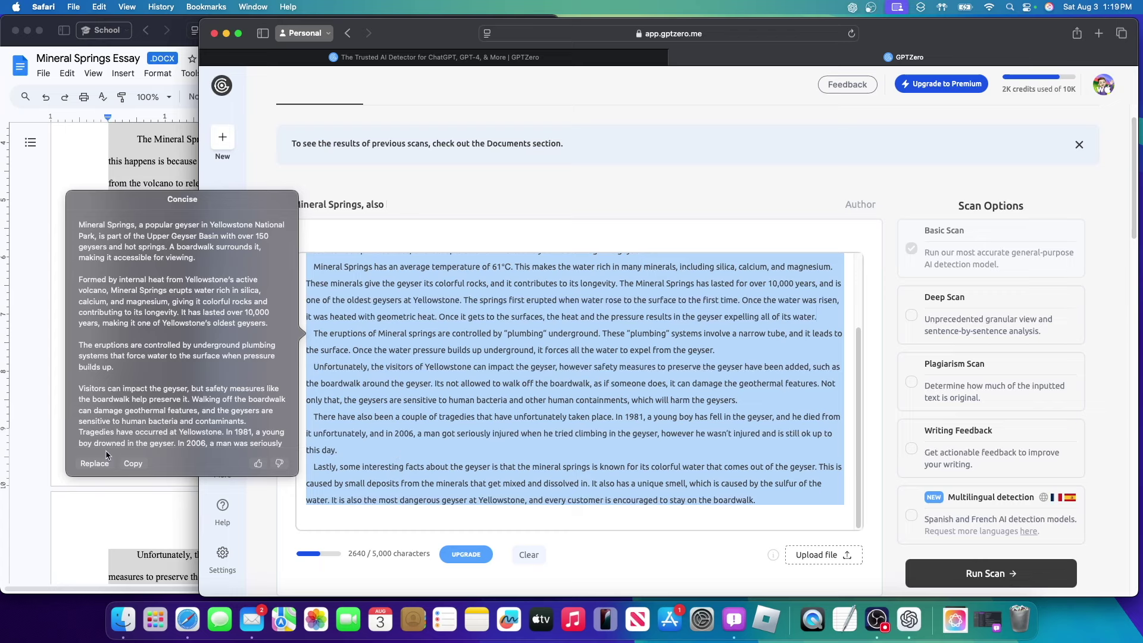
click(94, 464)
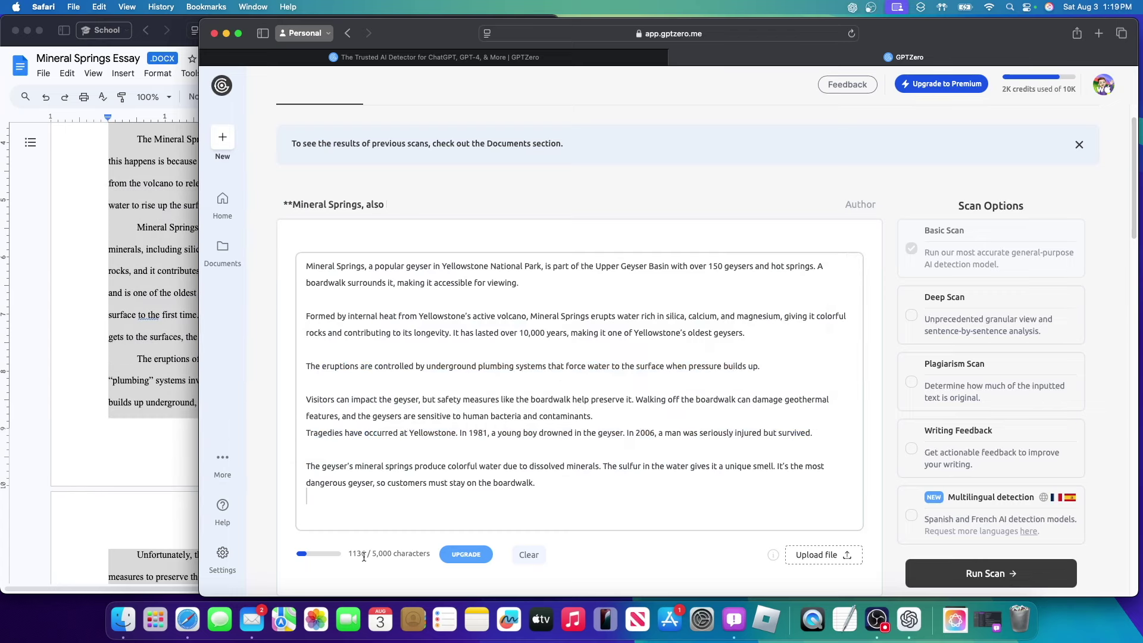
double_click(352, 554)
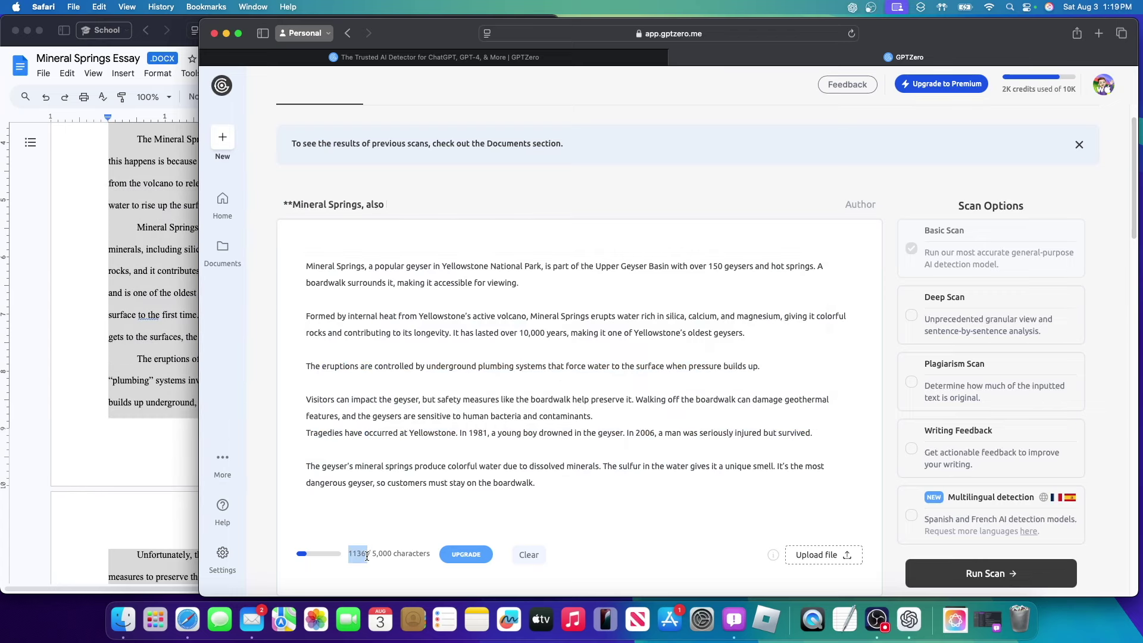
click(1006, 574)
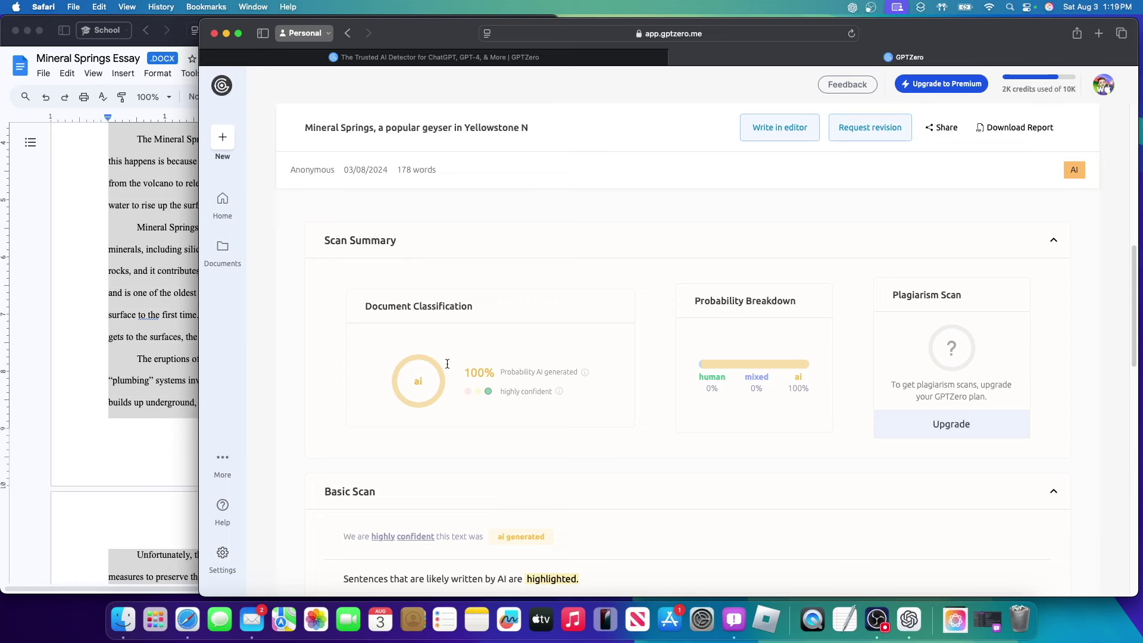
Replace the essay with its Apple Writing Tools Summary
drag(447, 363, 580, 374)
click(486, 332)
scroll(554, 411, up, 10)
right_click(520, 344)
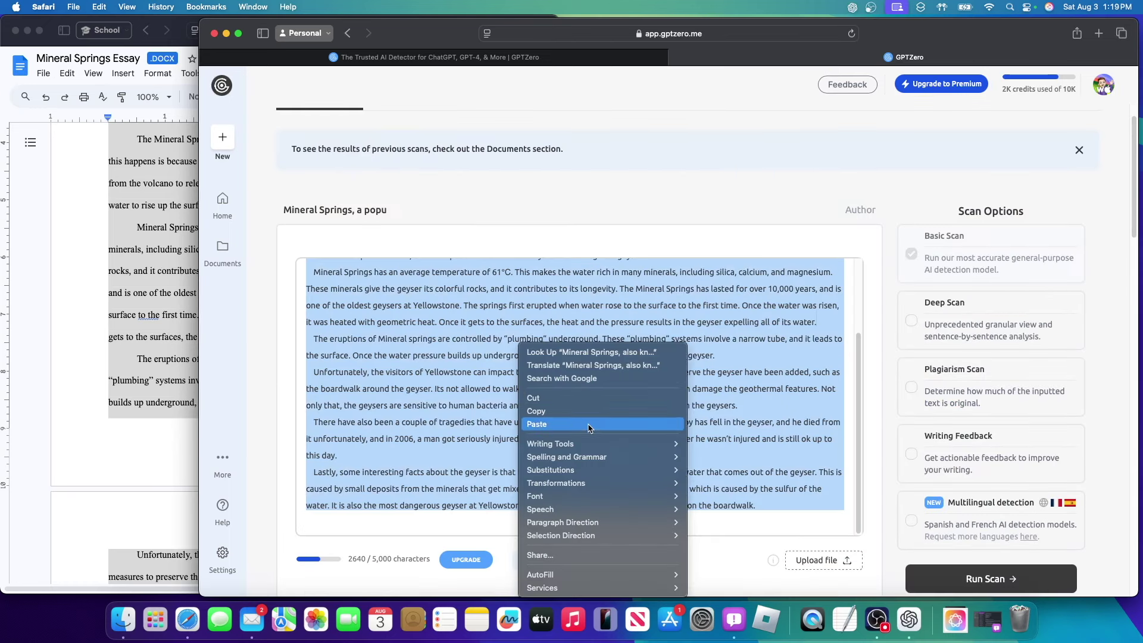
mouse_move(594, 445)
click(724, 444)
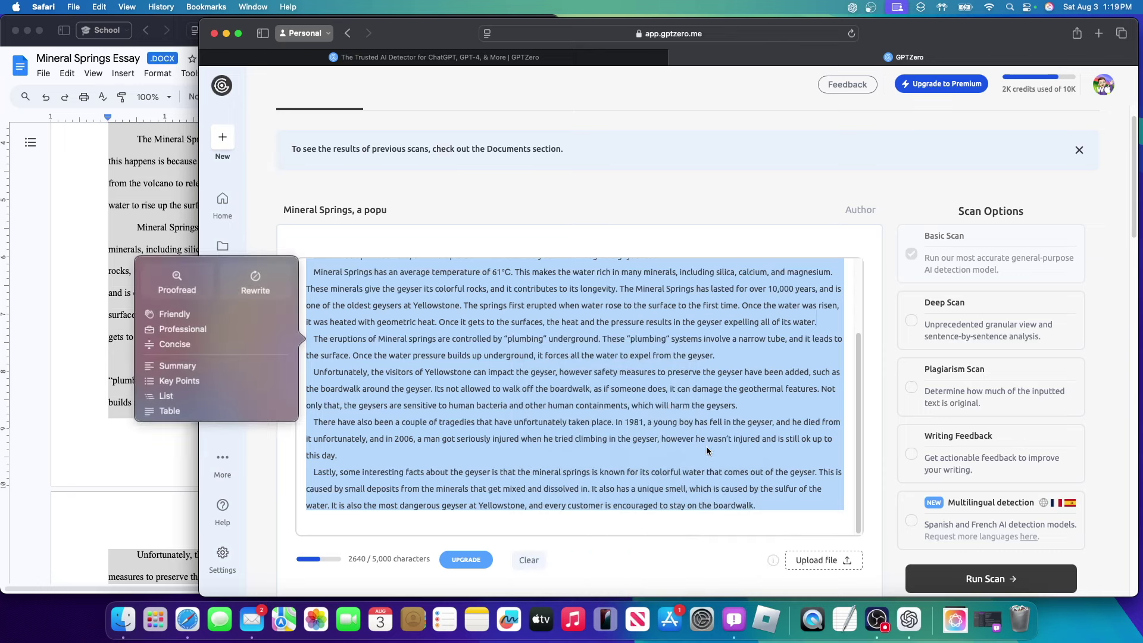
click(226, 365)
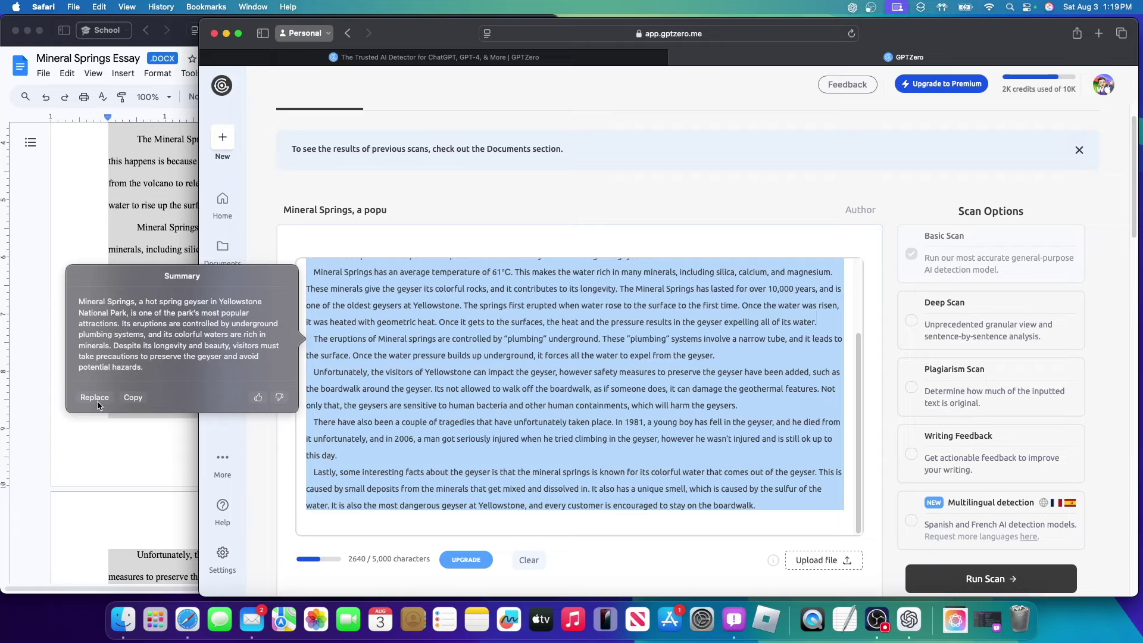
click(95, 398)
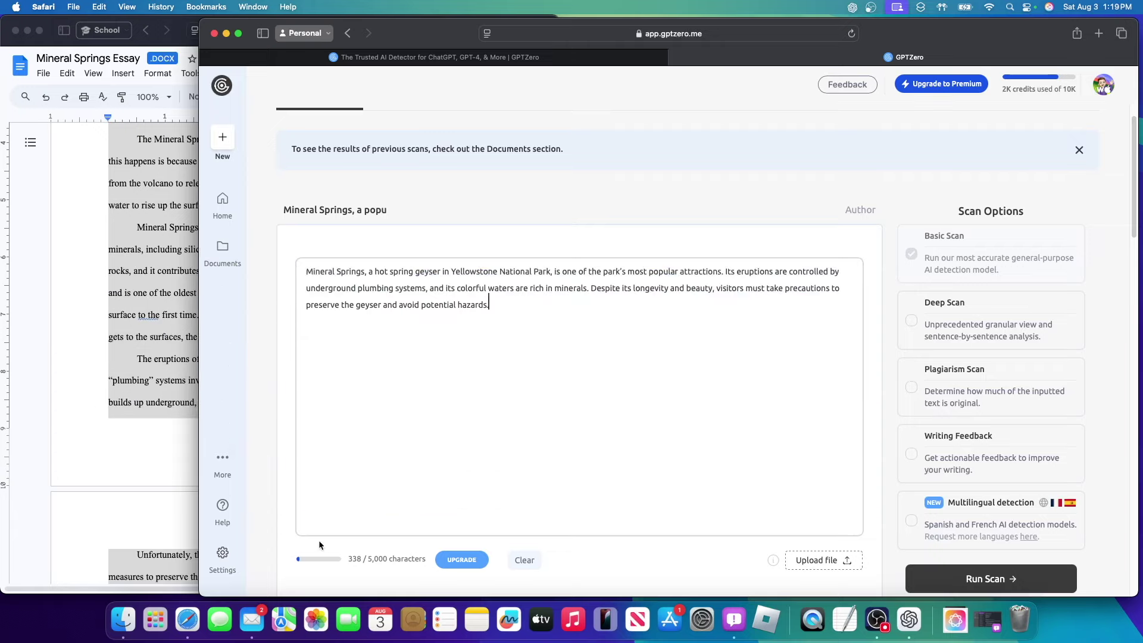
Scan the 51-word summary, which GPTZero rates 100% AI generated
scroll(627, 540, down, 2)
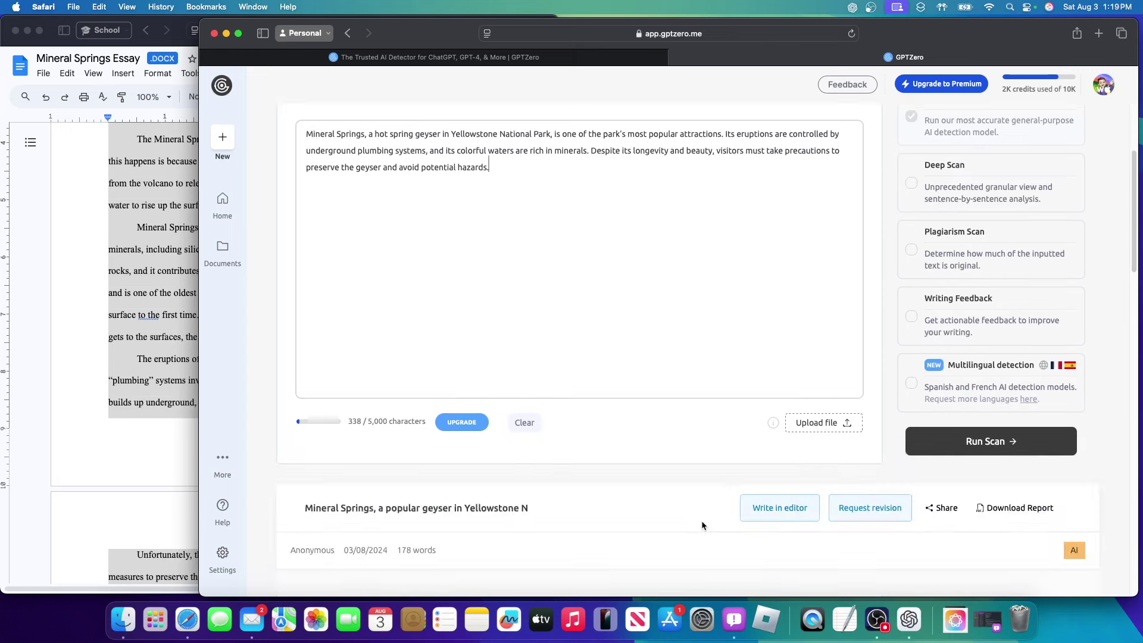
click(1048, 439)
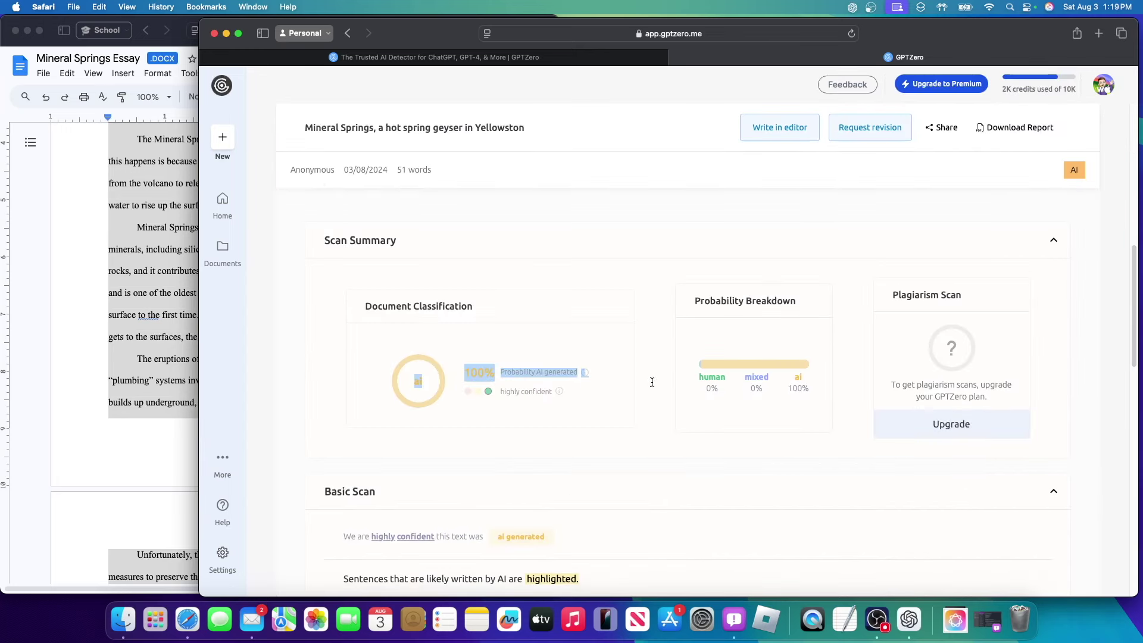
scroll(595, 379, up, 5)
Paste the full original essay back into the text box and select it
scroll(597, 381, up, 5)
key(cmd+a)
key(cmd+v)
key(cmd+a)
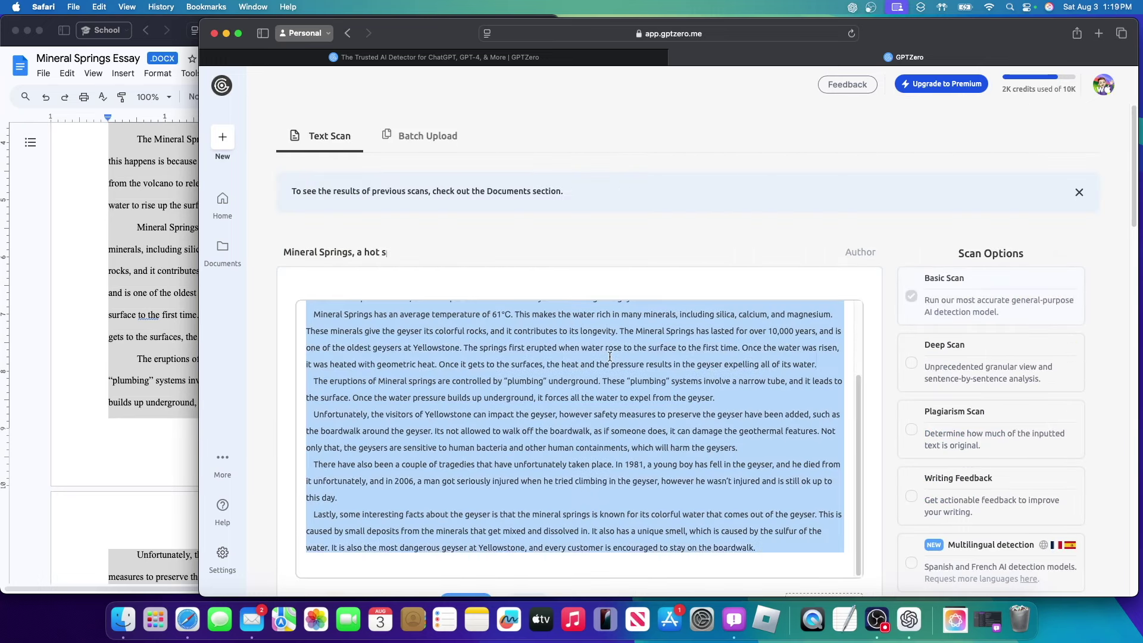
Replace the essay with its Writing Tools Key Points bullets
right_click(548, 345)
mouse_move(623, 446)
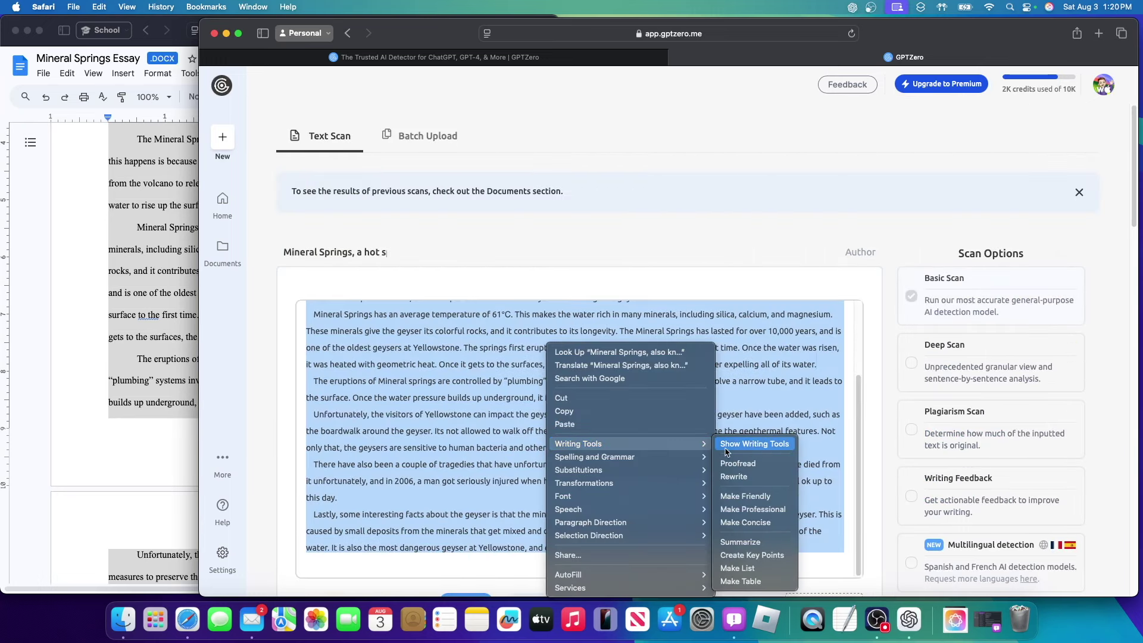
click(756, 448)
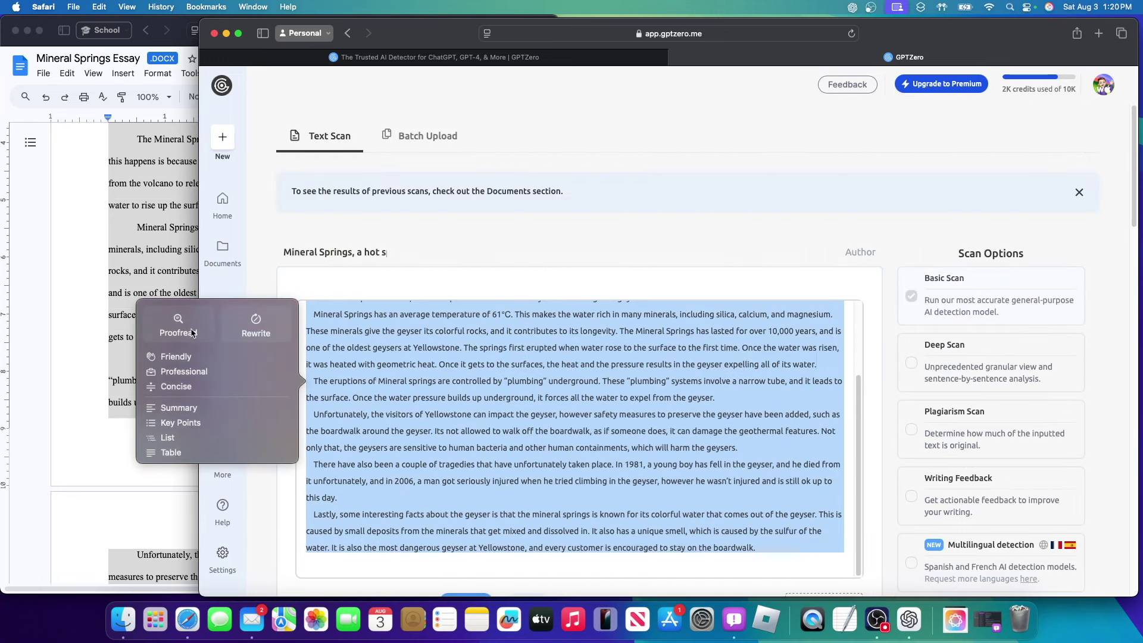
click(199, 423)
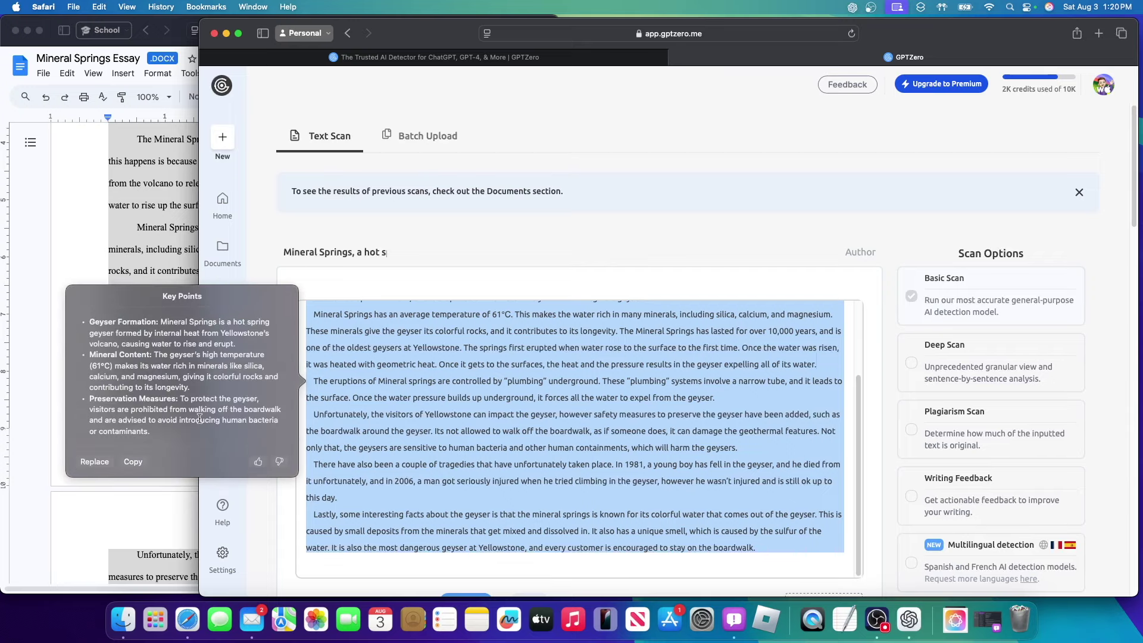
click(97, 466)
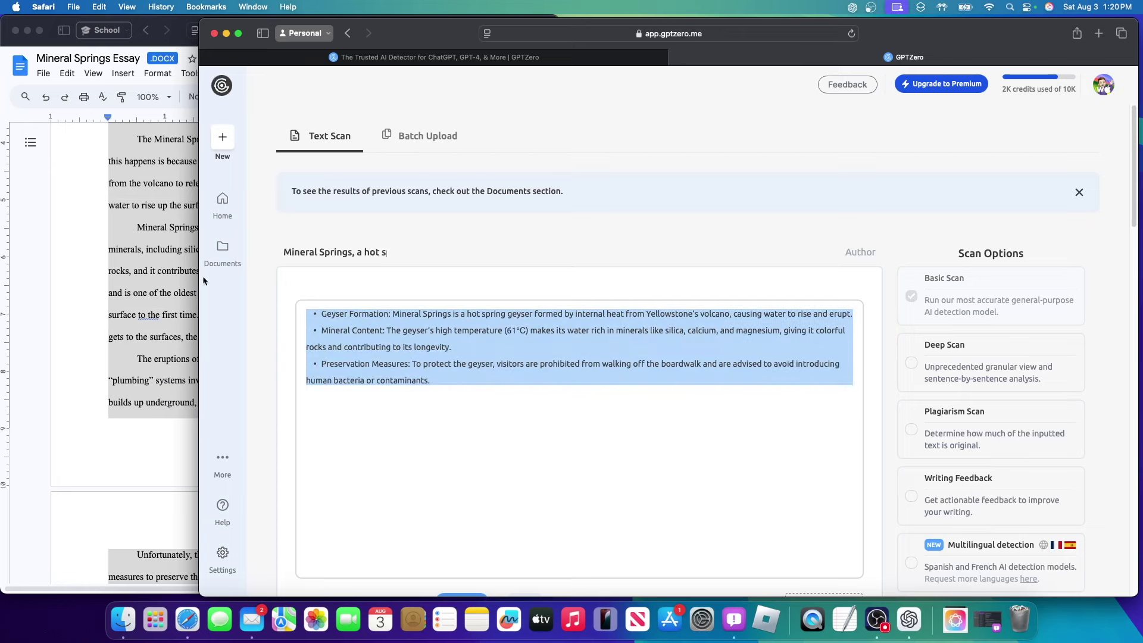
Scan the 73-word key points version, which again rates 100% AI
scroll(873, 427, down, 3)
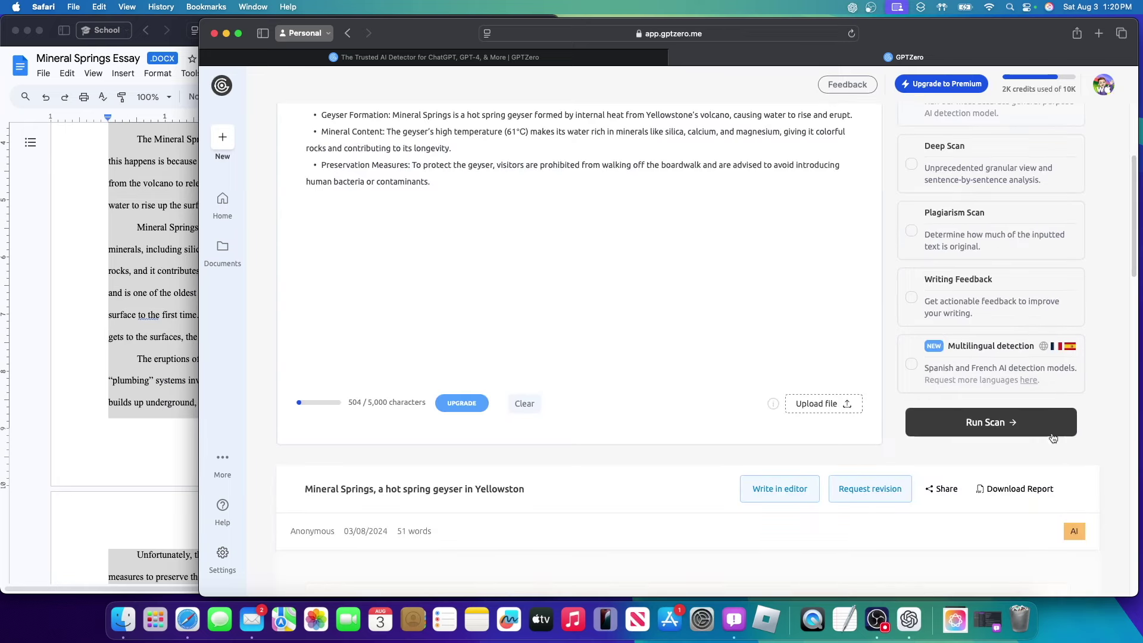
click(990, 422)
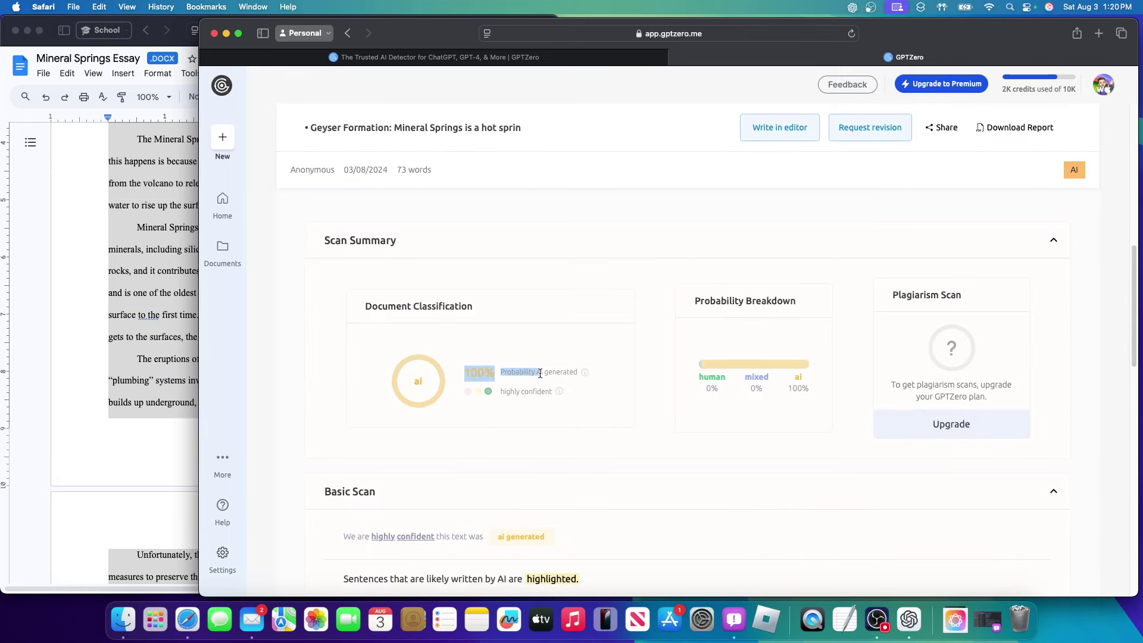
scroll(608, 376, up, 8)
Paste the full essay over the bullets and replace it with a Writing Tools List
key(super+a)
key(super+v)
right_click(533, 347)
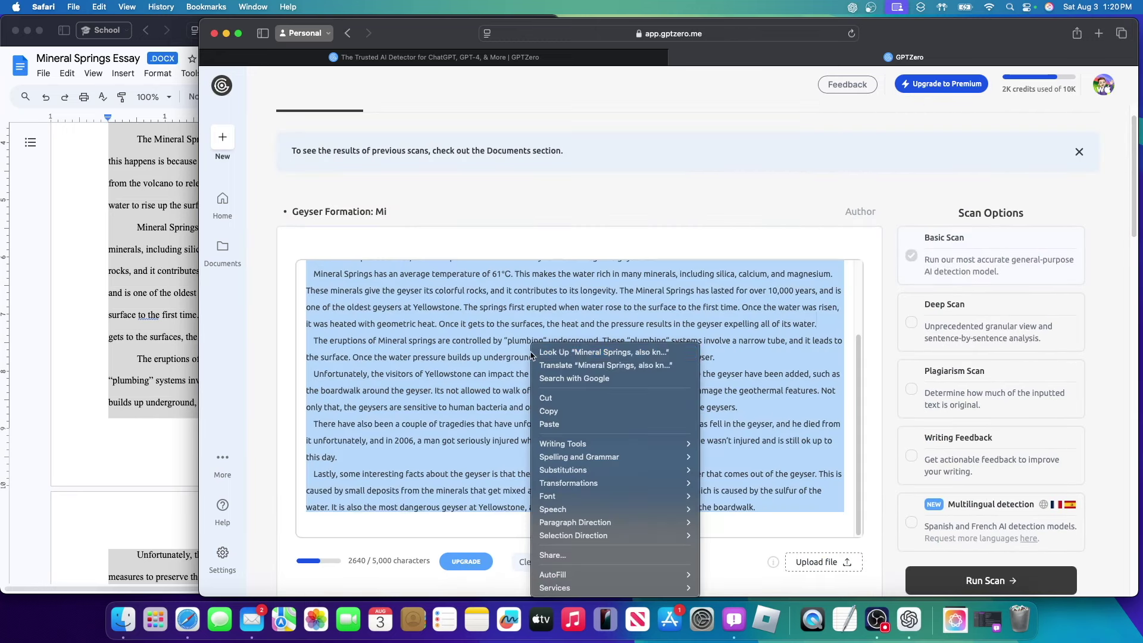
mouse_move(589, 446)
click(738, 447)
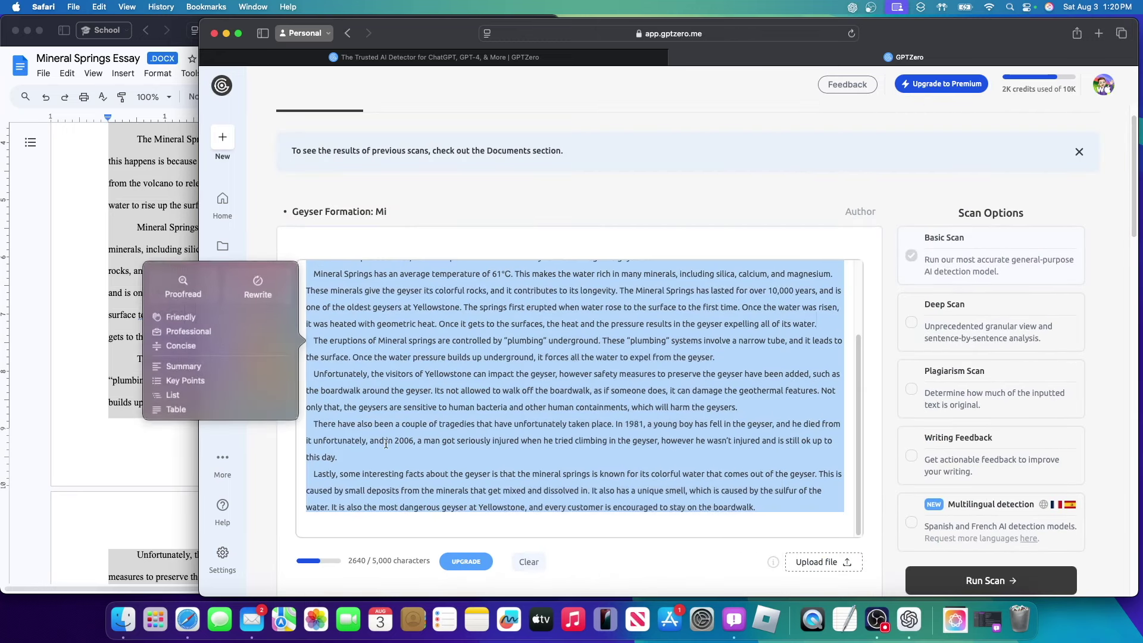
click(230, 397)
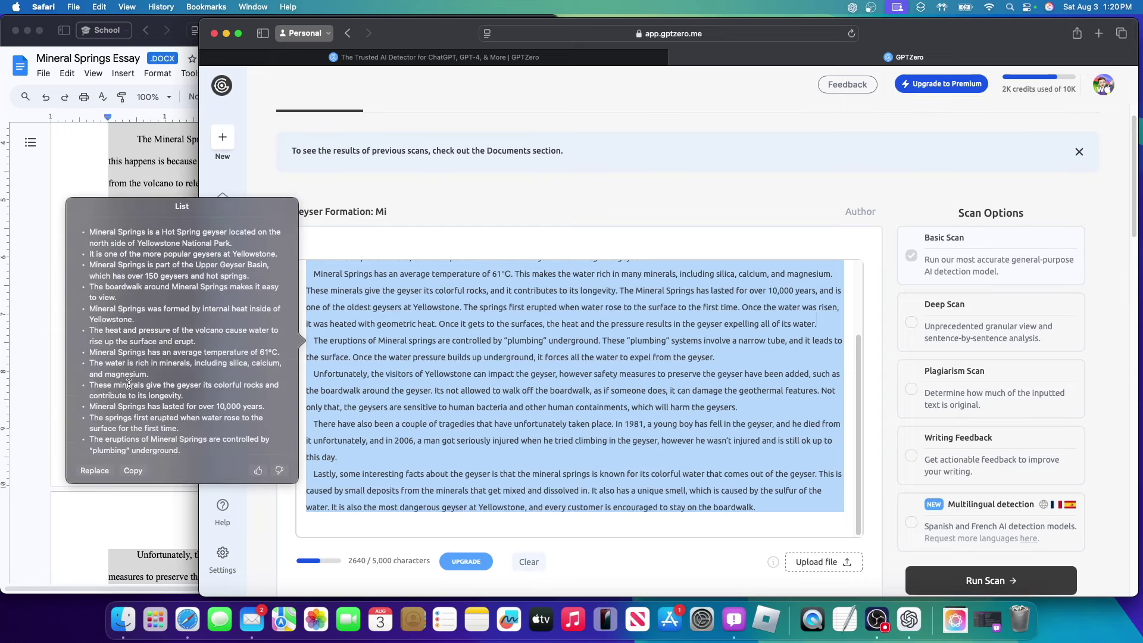
click(100, 471)
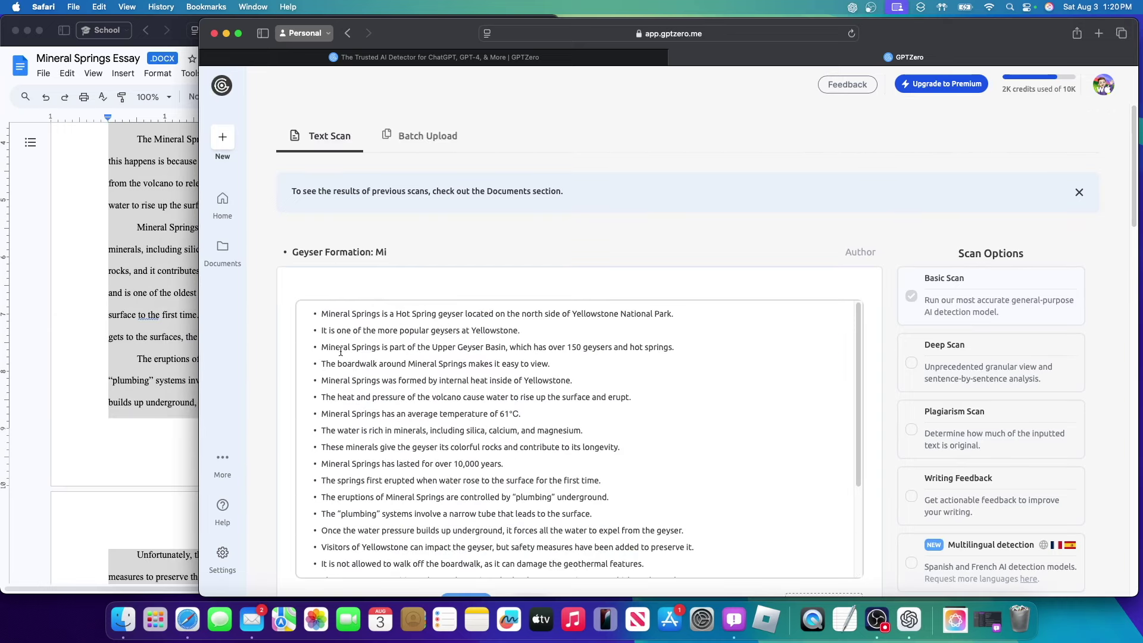
Scan the 306-word bulleted list, highlighting its 76% AI and 24% human results
scroll(367, 389, down, 5)
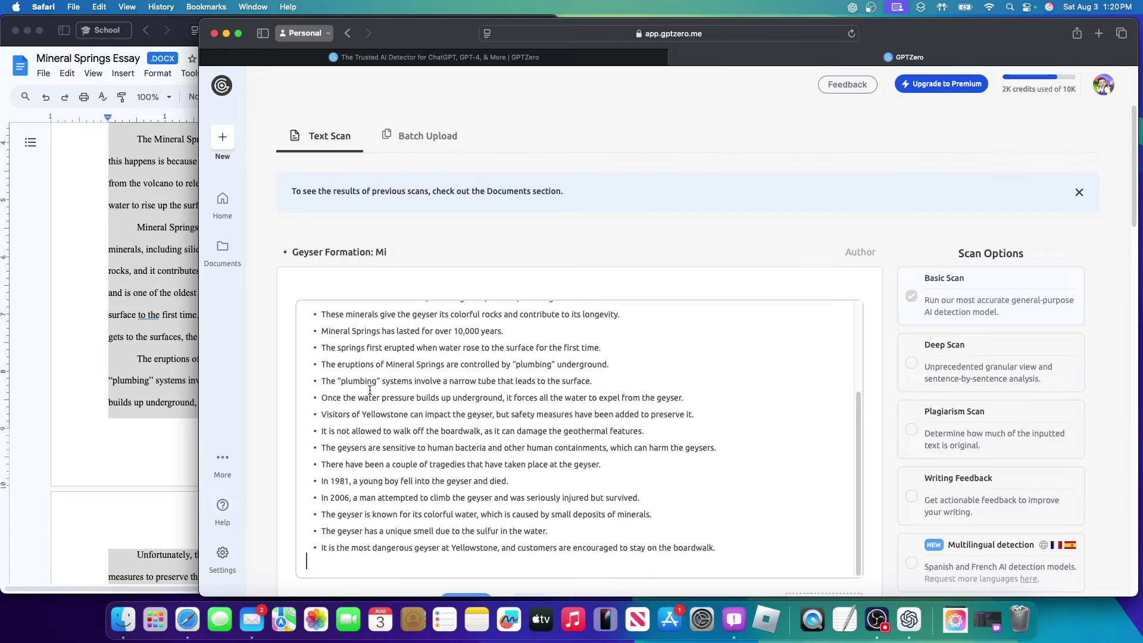
scroll(866, 388, down, 2)
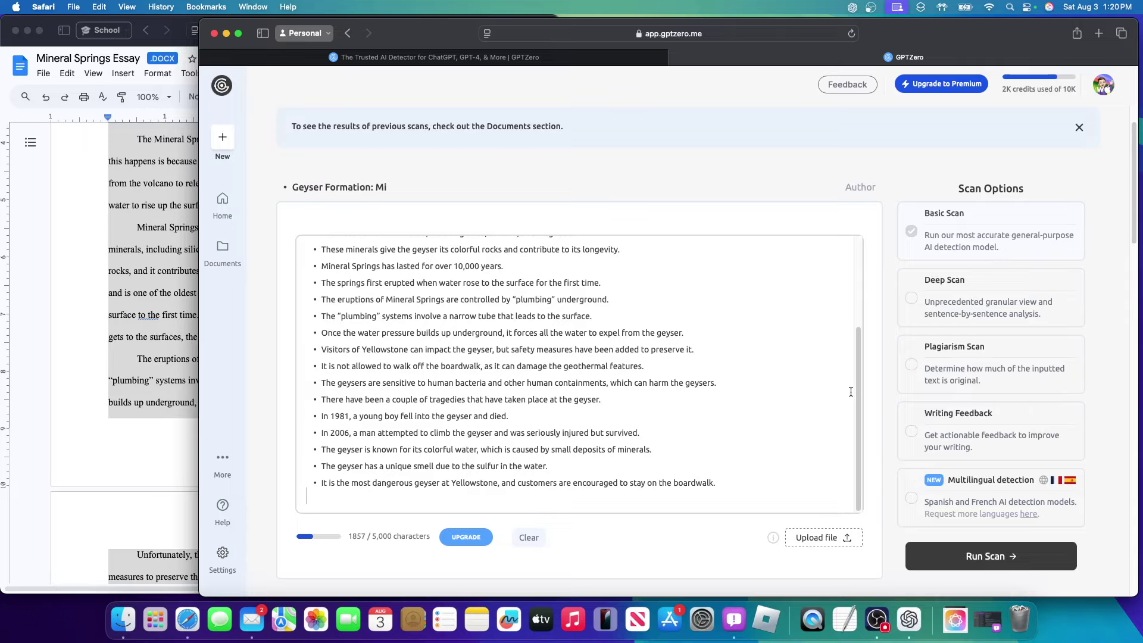
click(1015, 558)
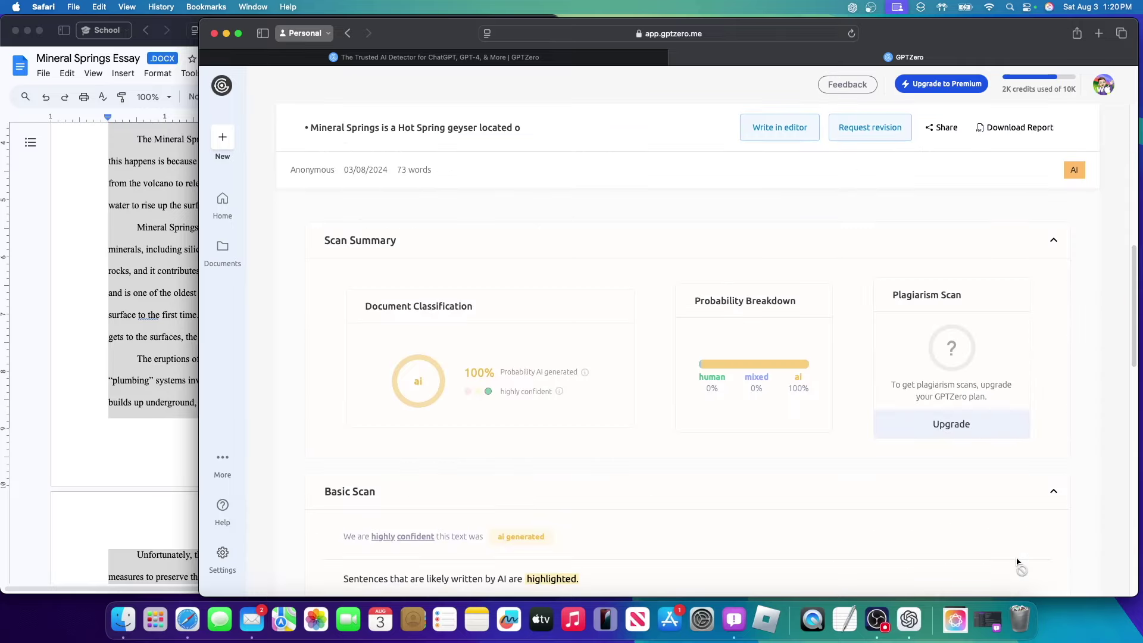
drag(466, 373, 600, 370)
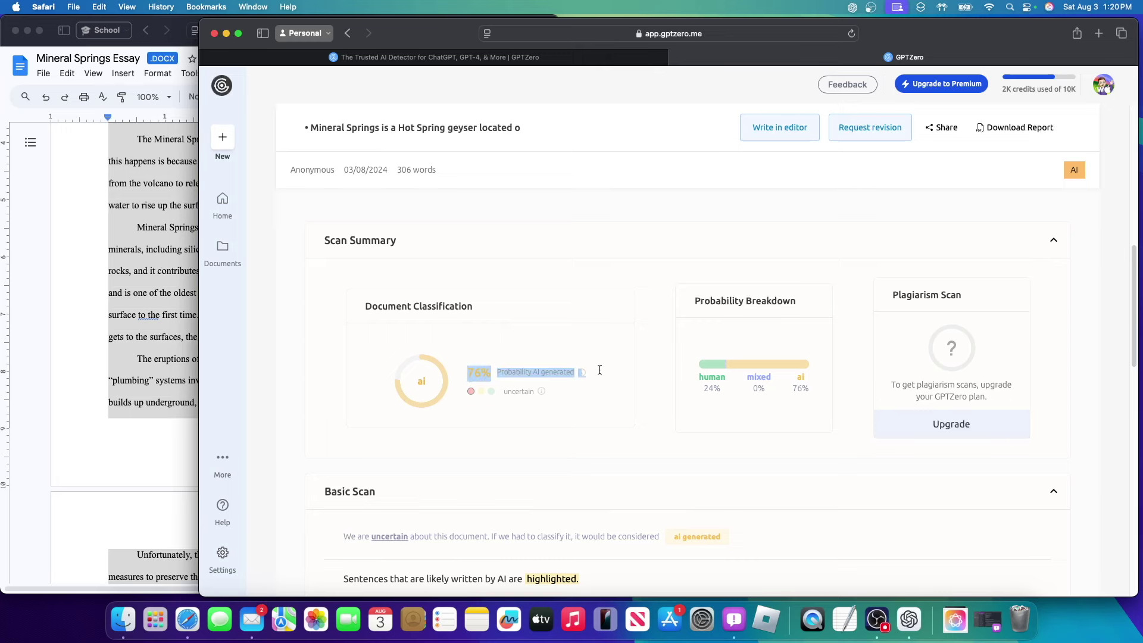
click(737, 388)
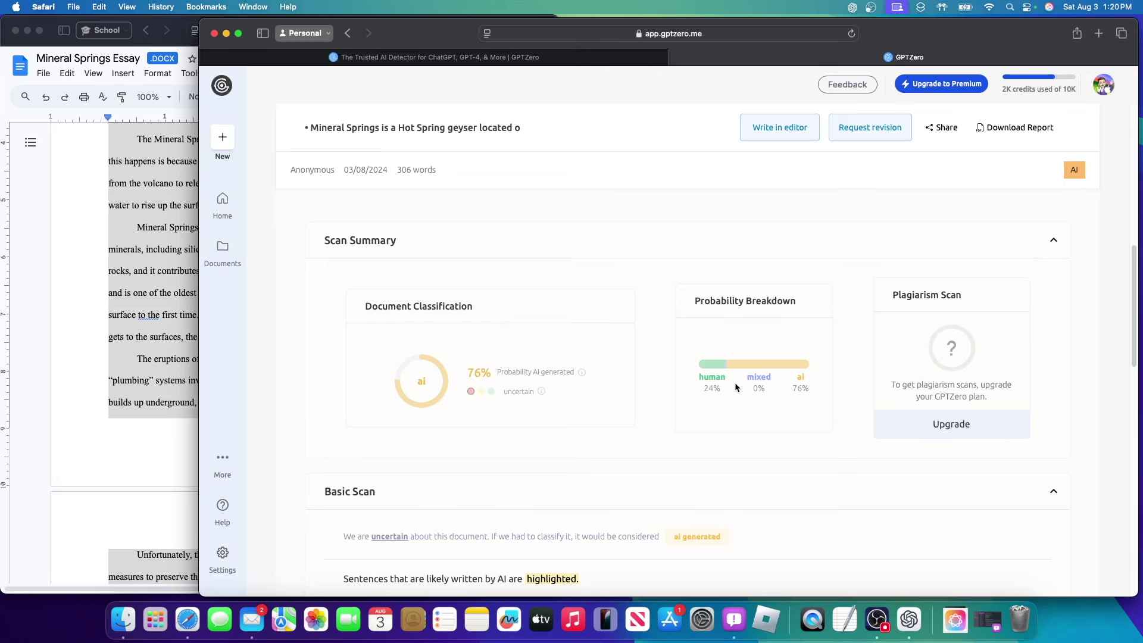
scroll(735, 383, up, 6)
scroll(716, 448, down, 5)
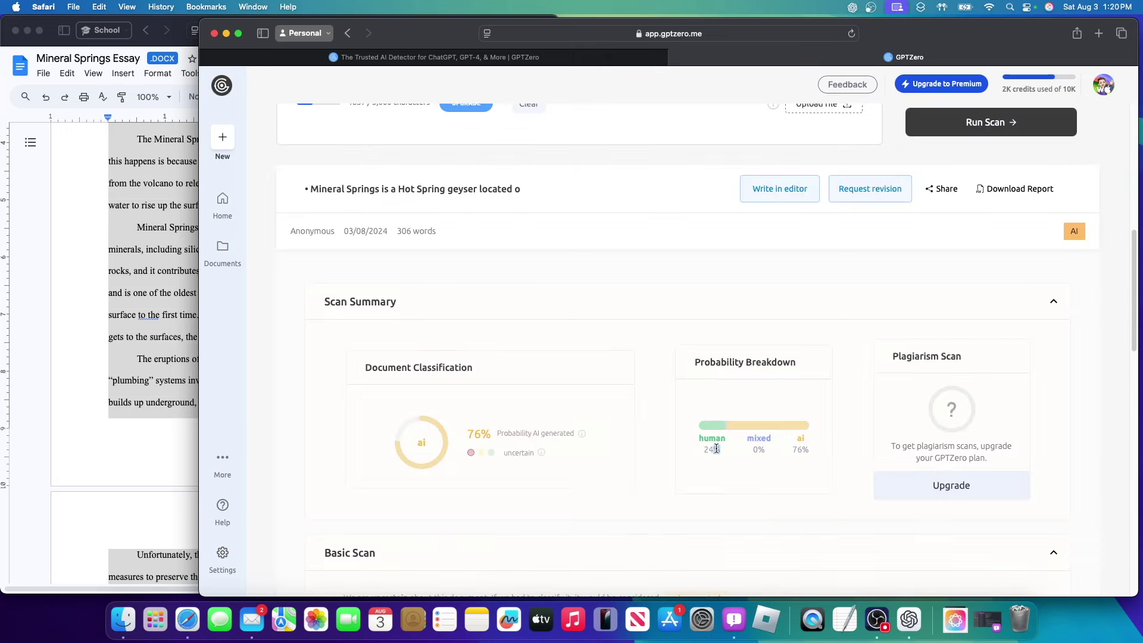
drag(716, 449, 697, 442)
Paste the full essay back over the bullet list text
scroll(745, 442, up, 6)
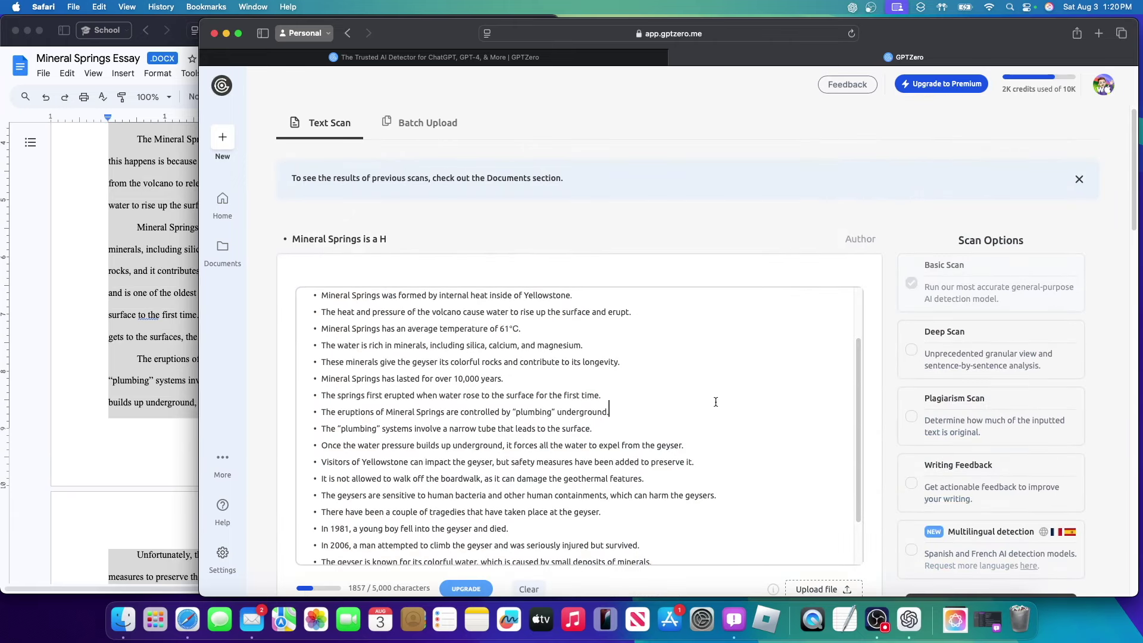
scroll(716, 405, down, 3)
key(super+a)
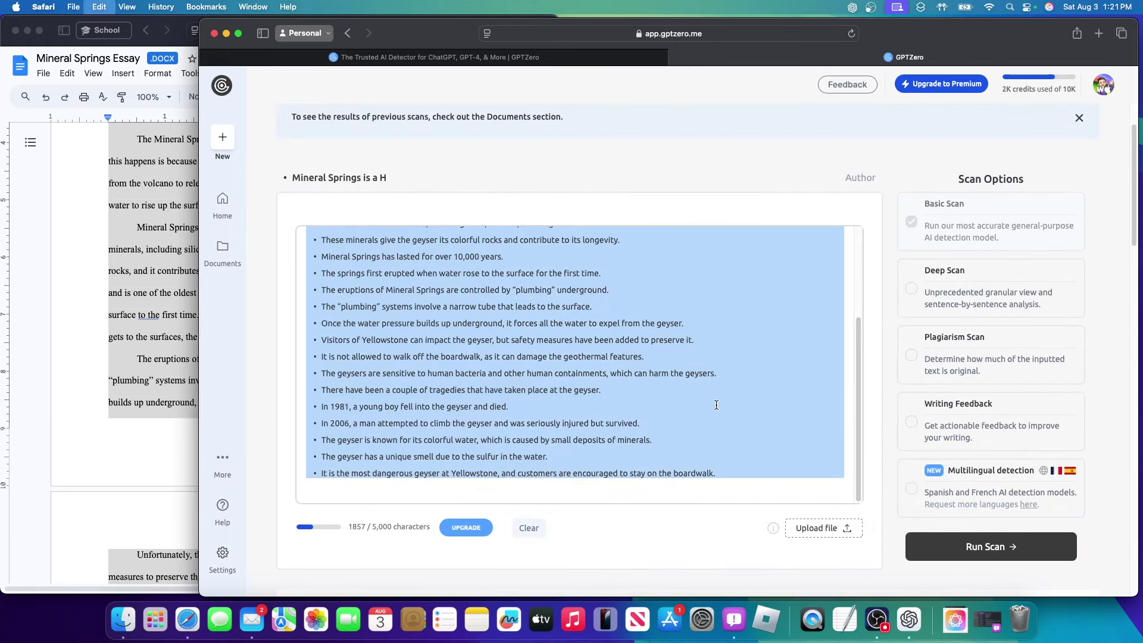
key(super+v)
key(super+a)
Replace the essay with its Writing Tools Table version
right_click(544, 292)
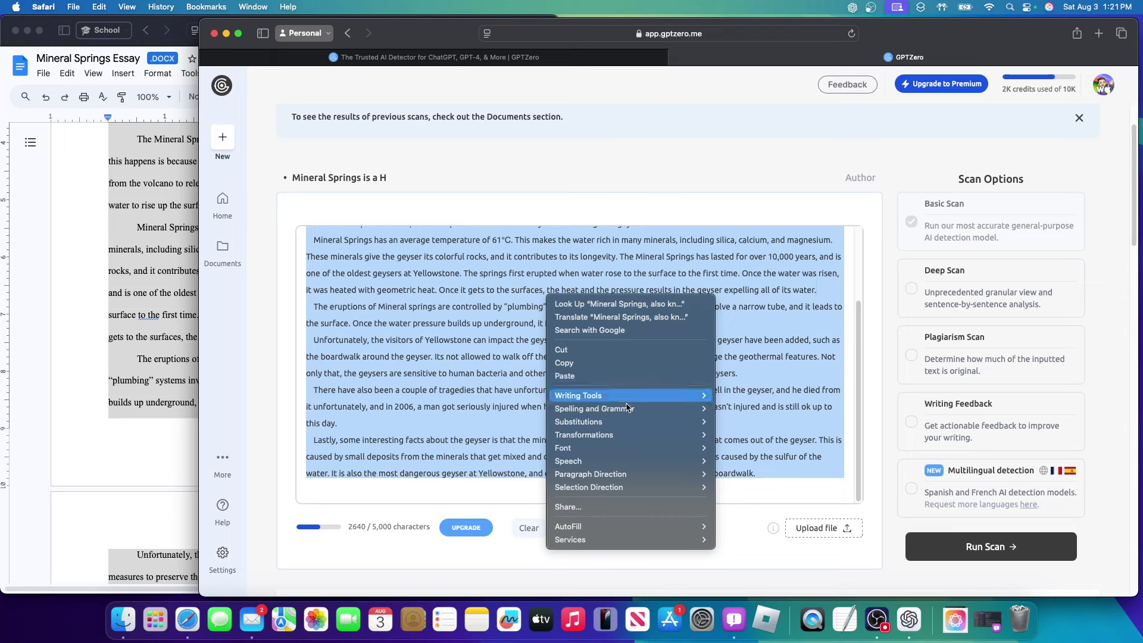
click(572, 395)
click(226, 380)
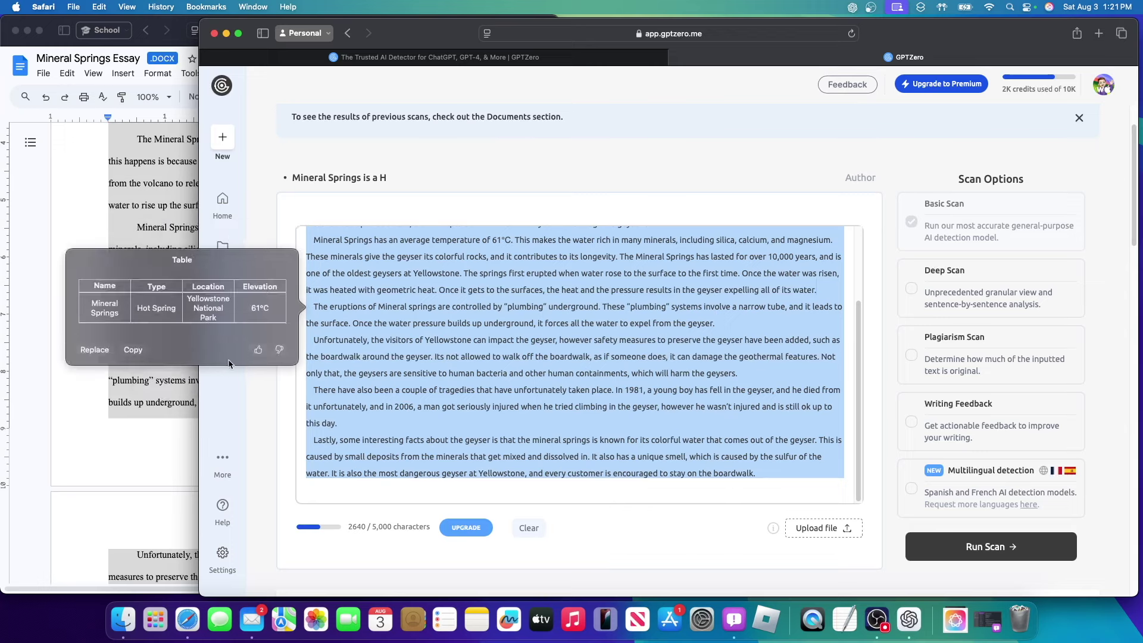
click(97, 350)
click(490, 414)
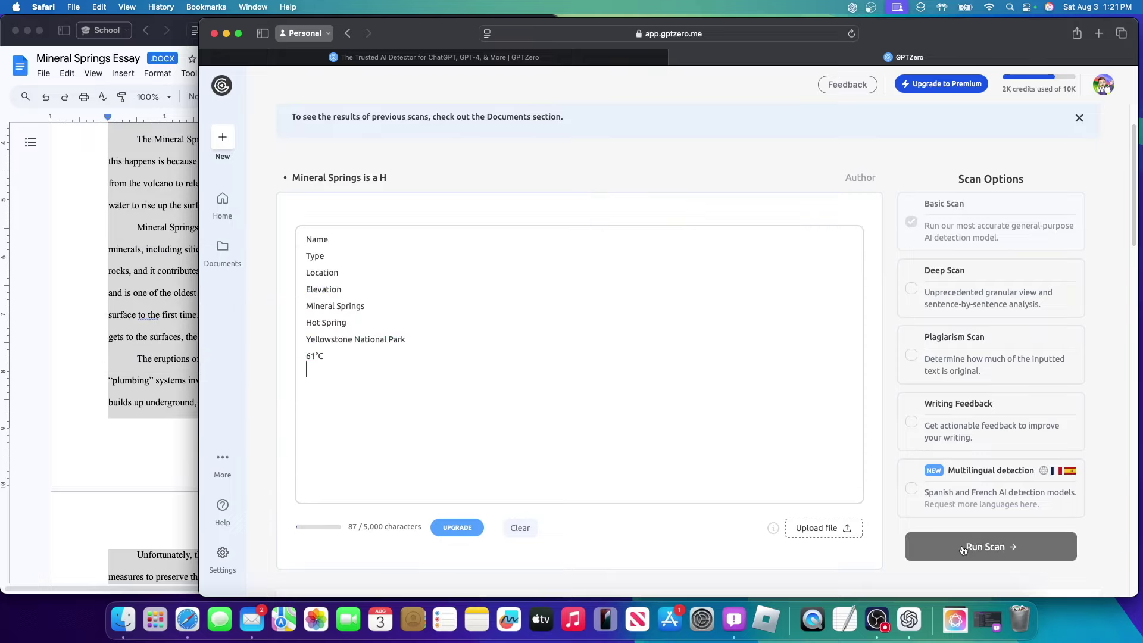
Scan the 87-character table, rejected as under 250 characters, then empty the text box
click(909, 546)
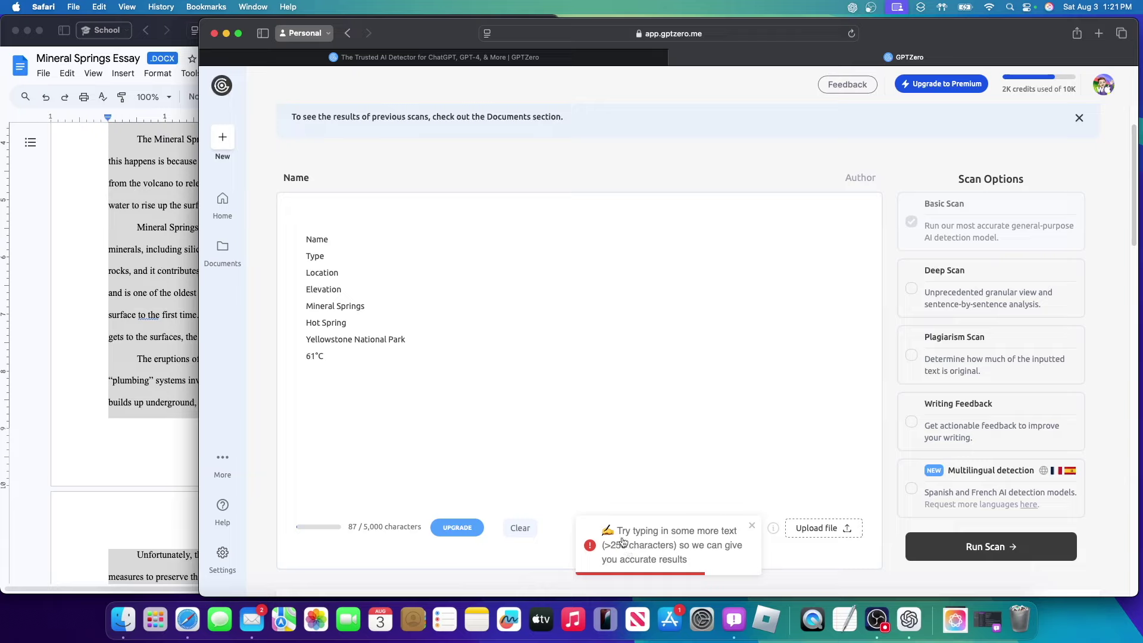
click(449, 377)
key(super+a)
key(BackSpace)
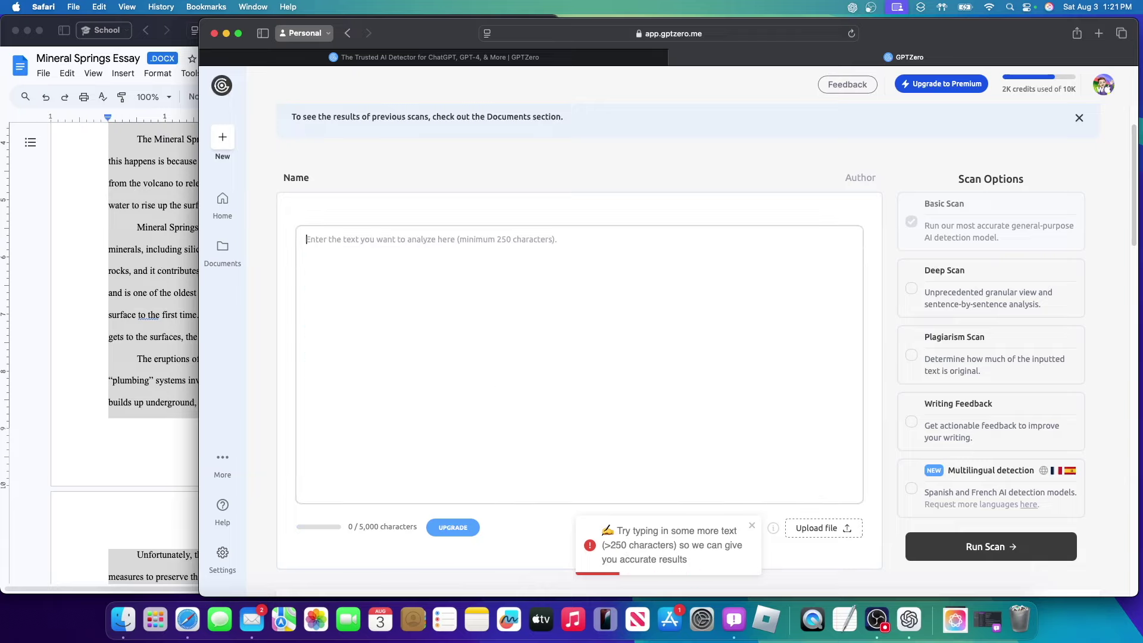
Show Apple's Writing Tools panel from the empty GPTZero text box's context menu
right_click(388, 256)
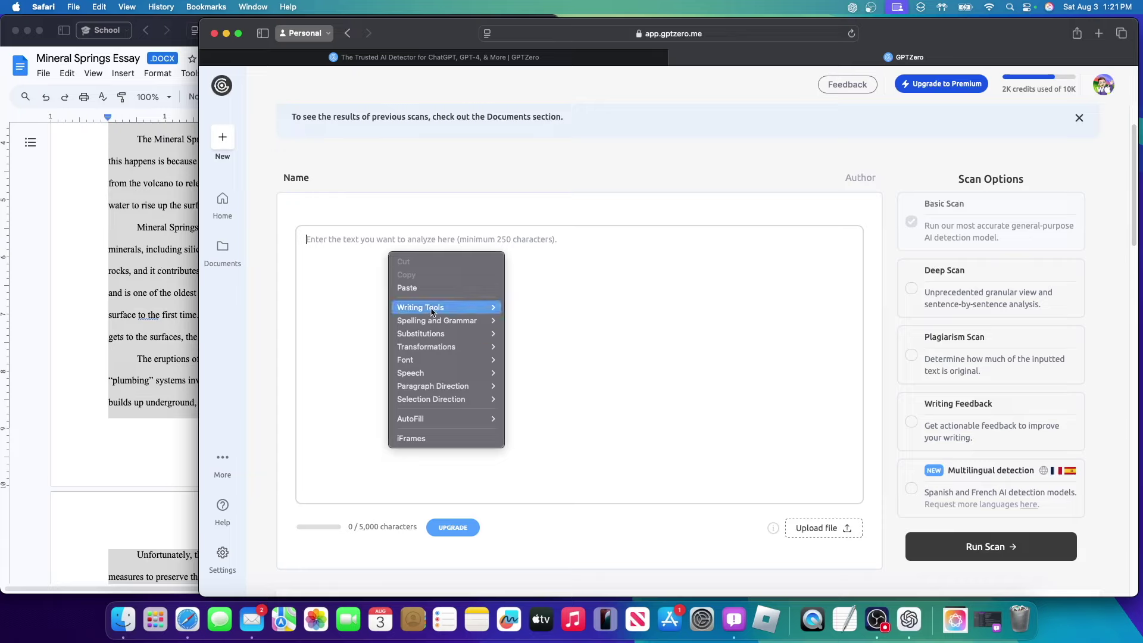
click(404, 304)
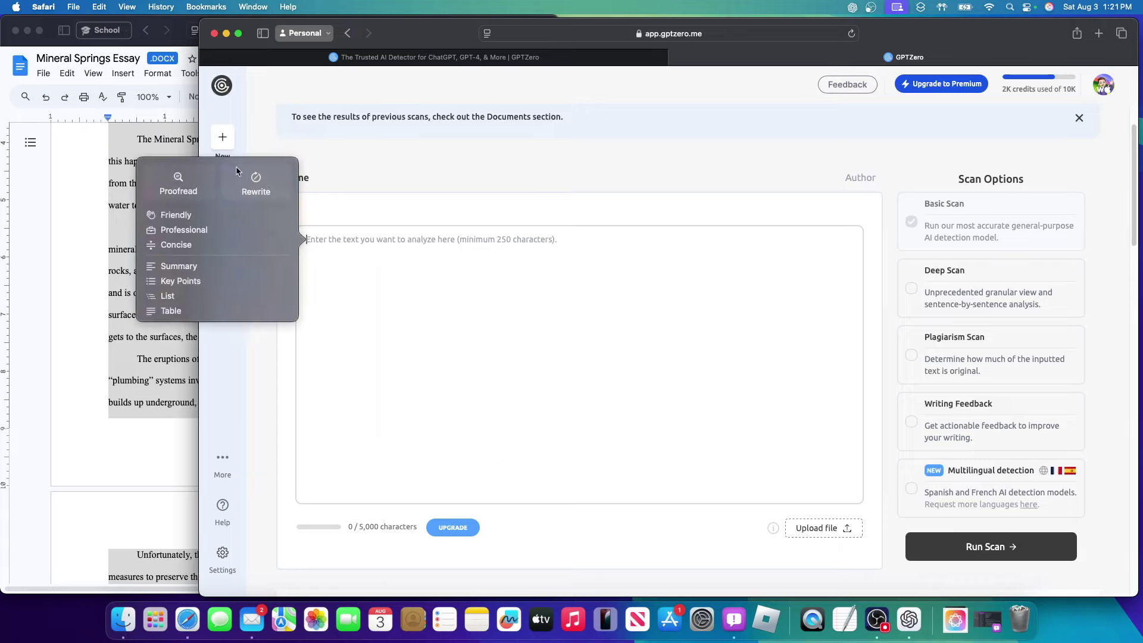